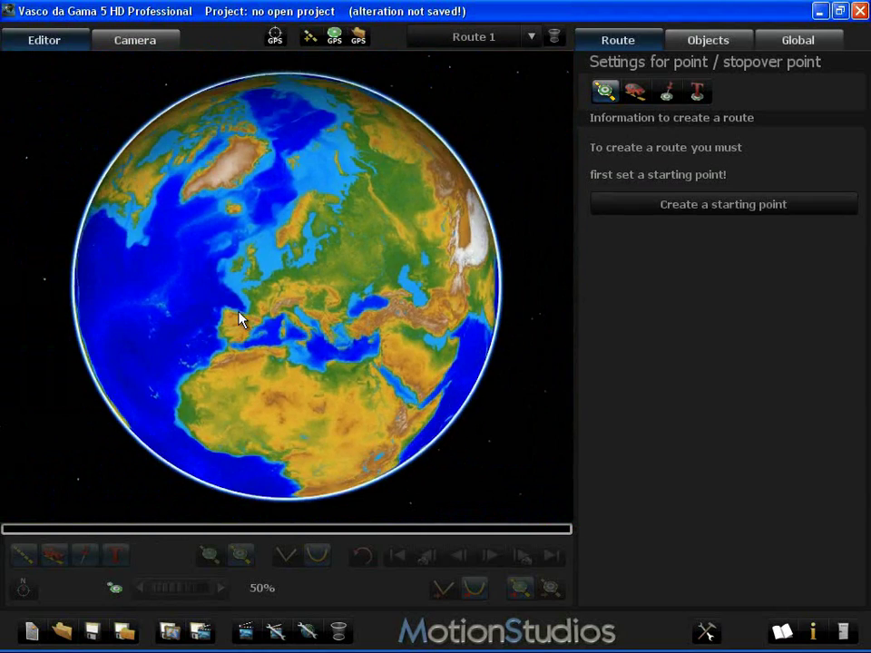
pyautogui.scroll(3, 238, 317)
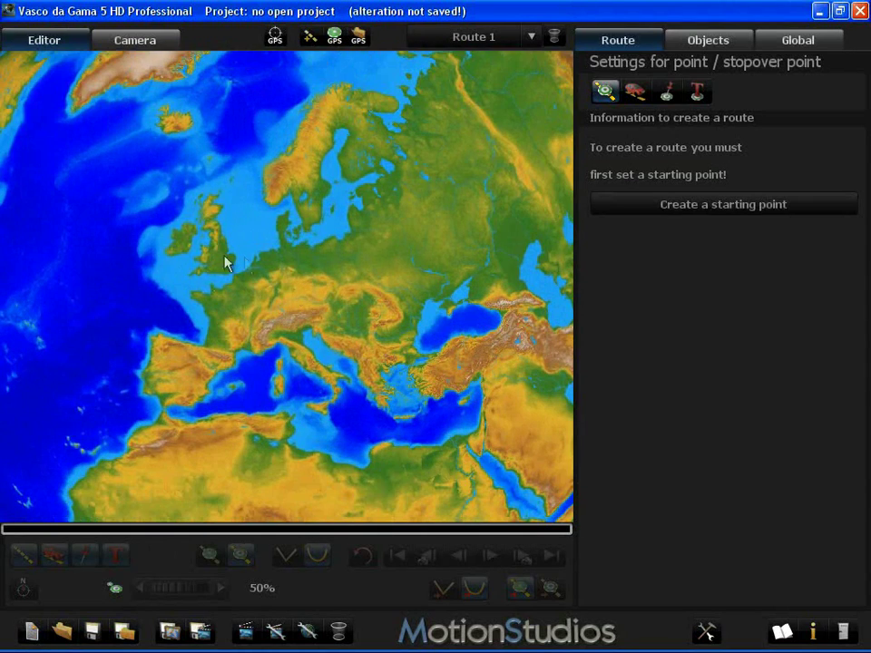
pyautogui.scroll(-5, 243, 329)
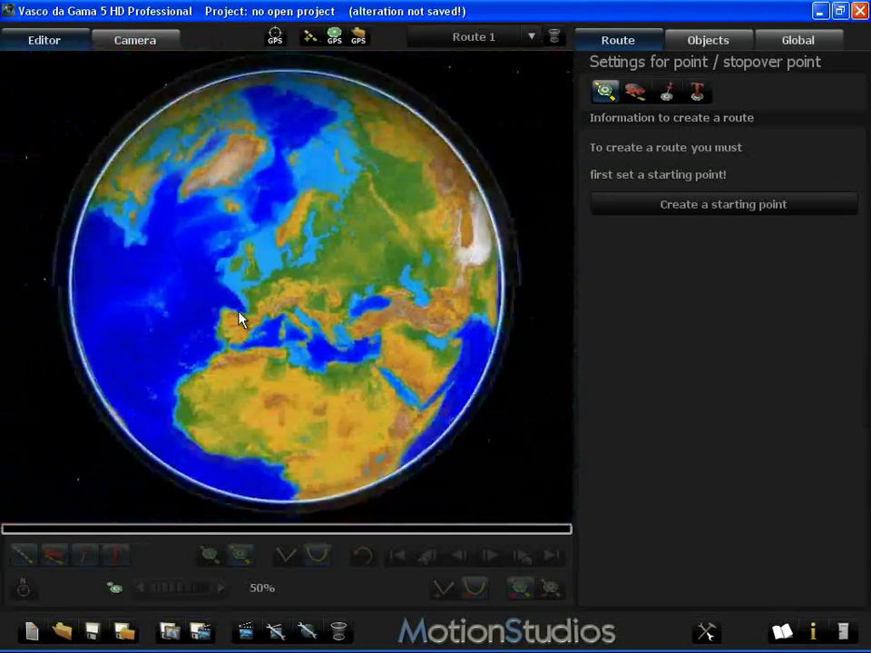
pyautogui.scroll(4, 240, 318)
pyautogui.scroll(4, 241, 320)
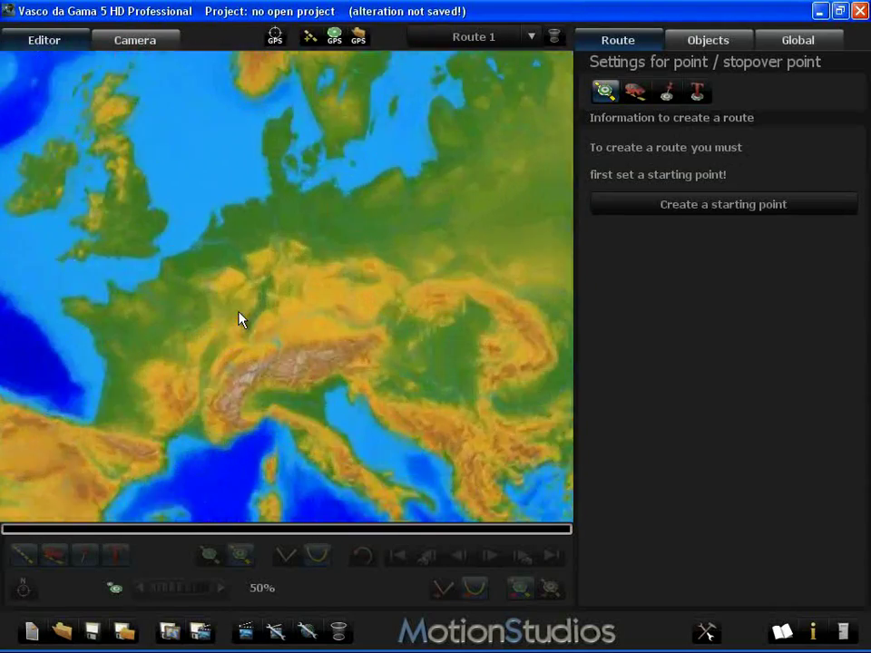
pyautogui.scroll(-4, 239, 317)
pyautogui.scroll(-4, 239, 318)
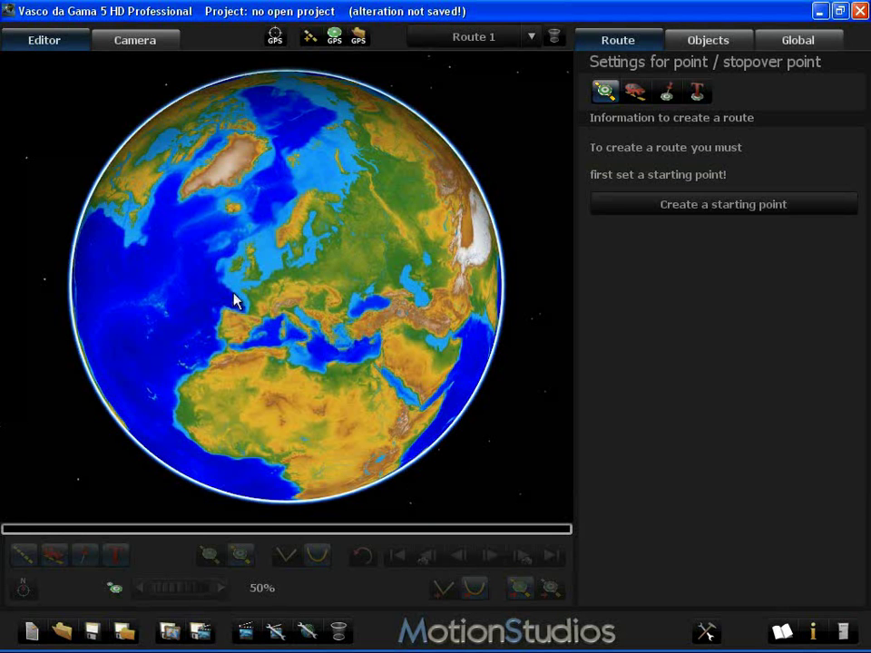
# Change the globe's basis map to ClassicSat
pyautogui.click(308, 631)
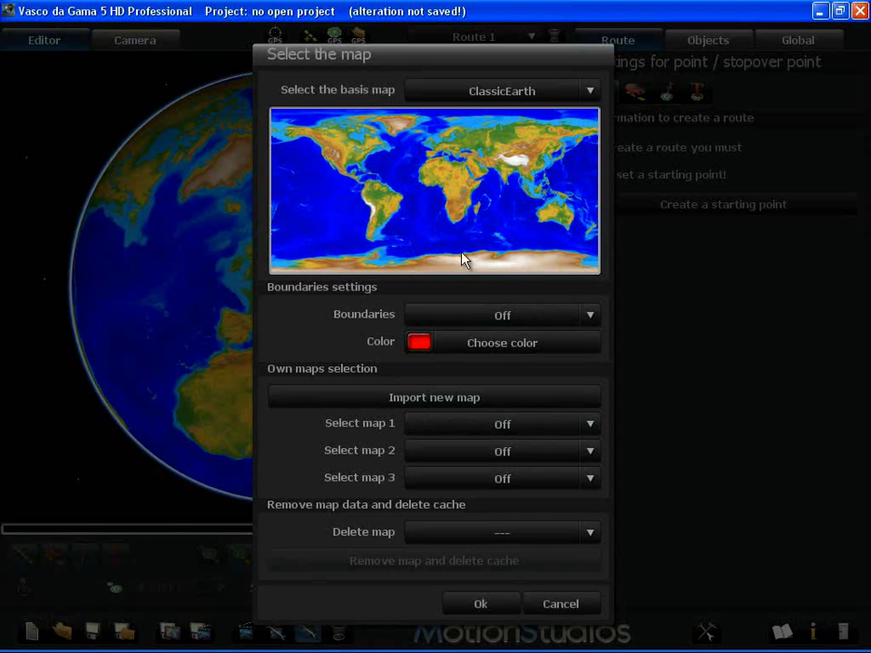
pyautogui.click(490, 91)
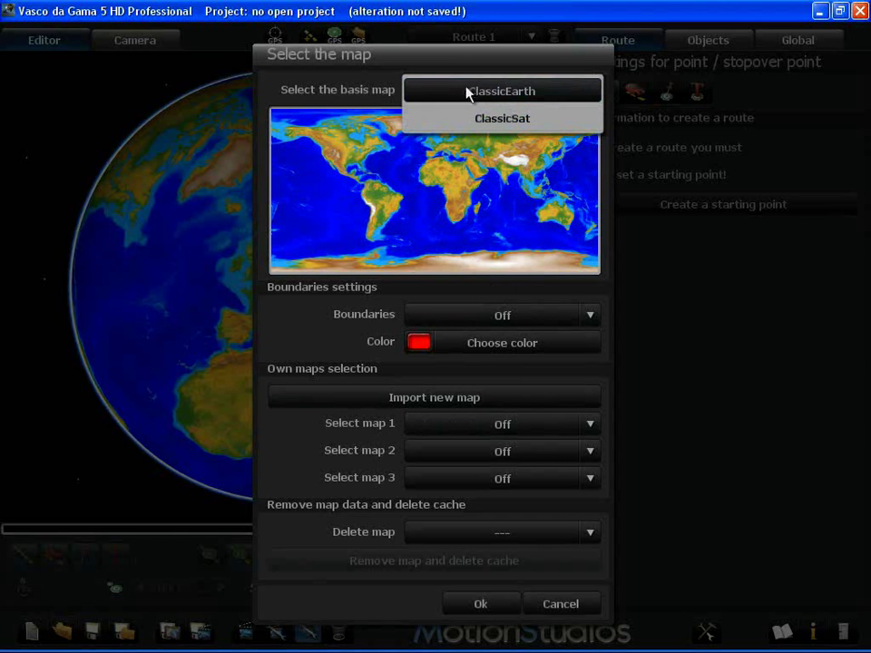
pyautogui.click(500, 119)
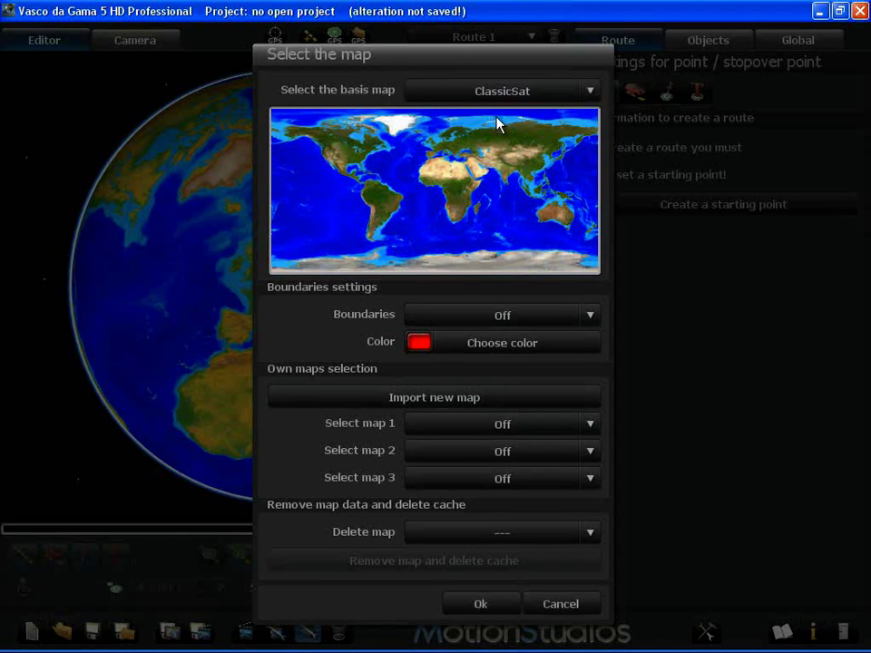
pyautogui.click(473, 604)
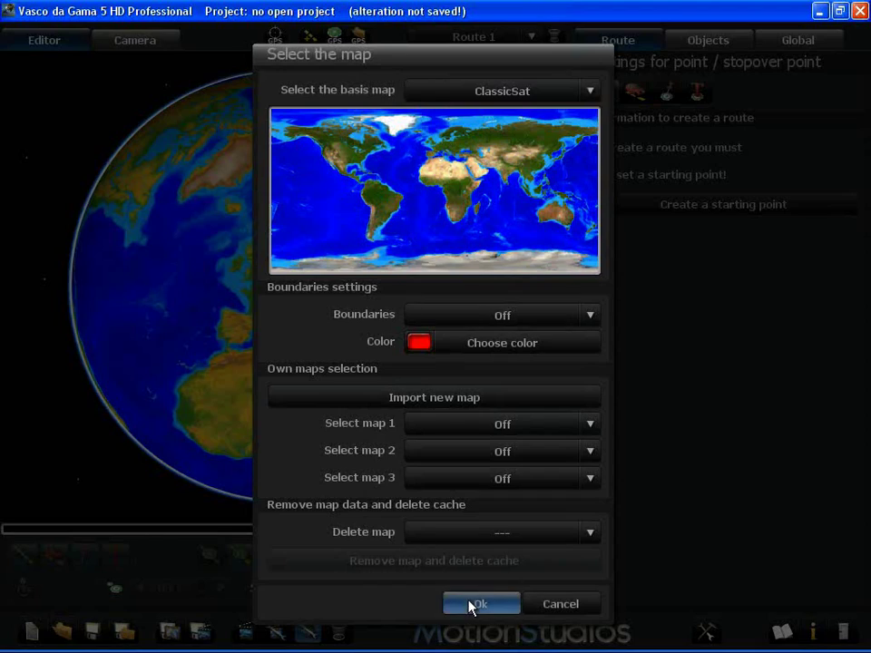
pyautogui.scroll(5, 281, 399)
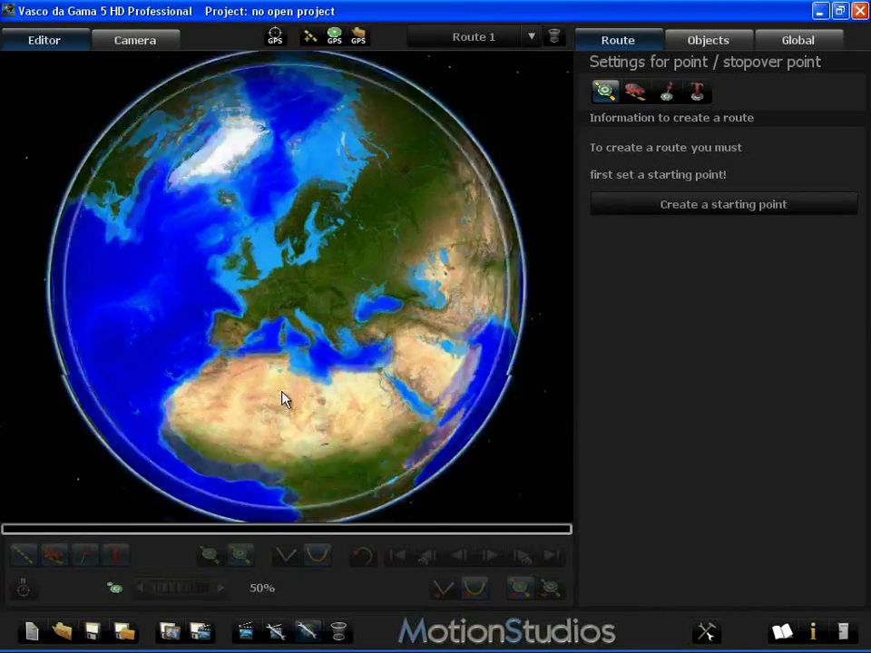
pyautogui.scroll(4, 279, 402)
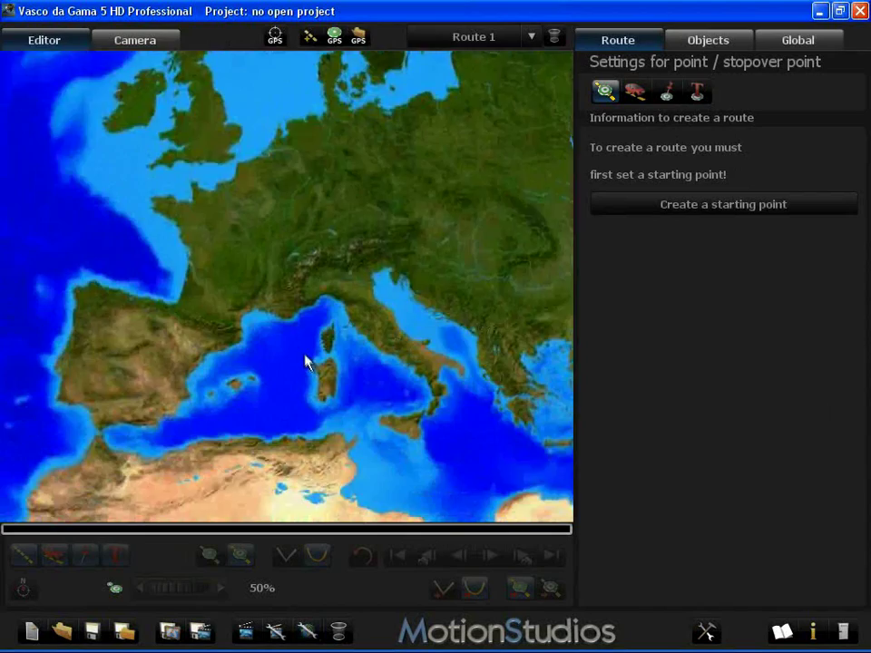
pyautogui.scroll(-2, 295, 401)
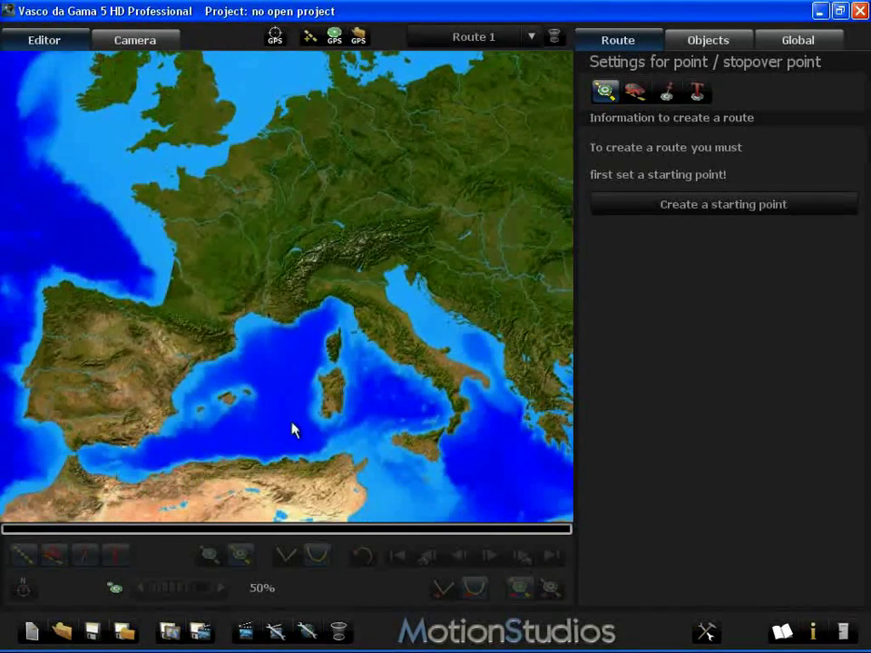
pyautogui.scroll(-5, 292, 430)
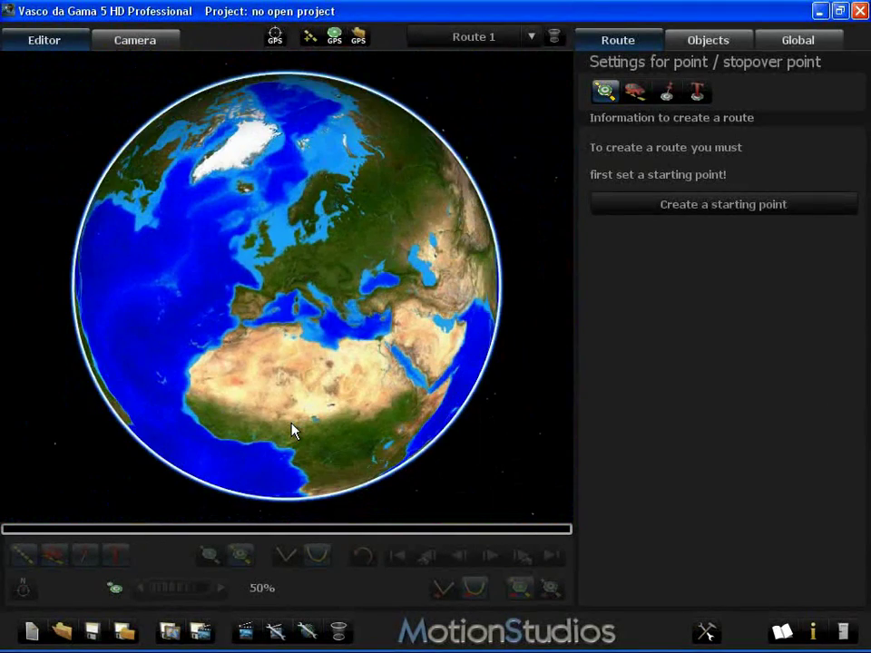
# Try turning the boundaries on in the map selection, and set them back to off
pyautogui.click(307, 632)
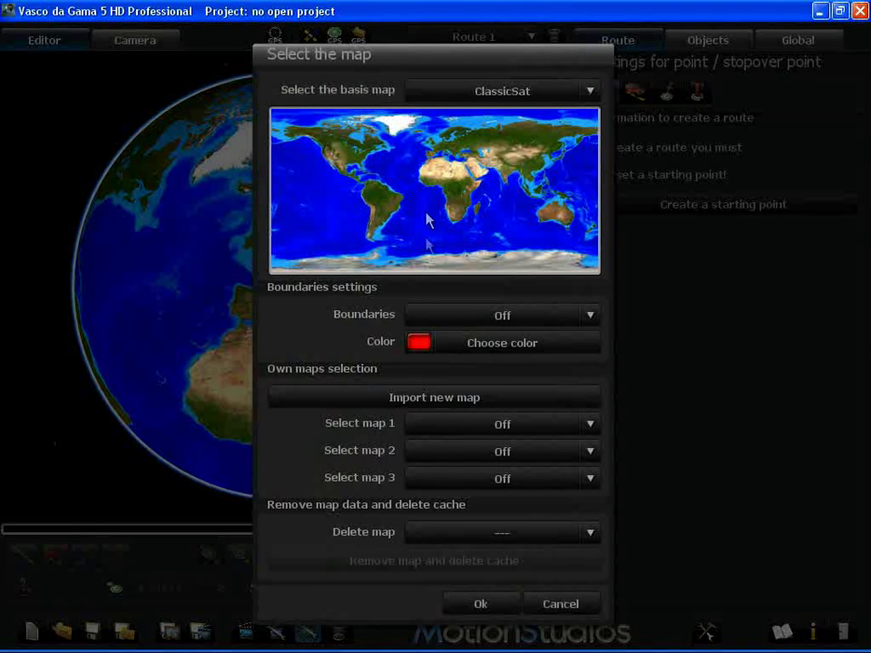
pyautogui.click(467, 317)
pyautogui.click(471, 346)
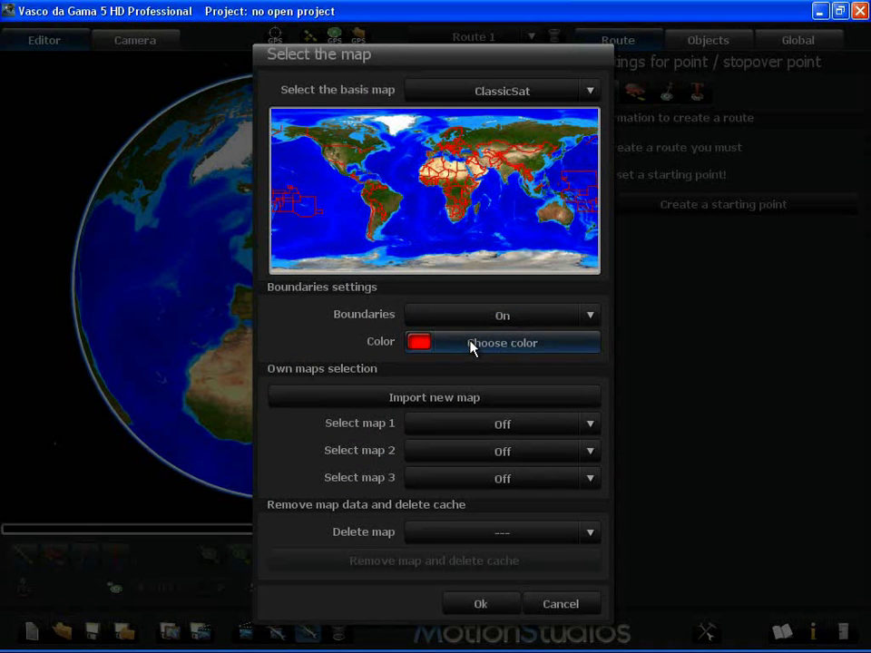
pyautogui.click(473, 318)
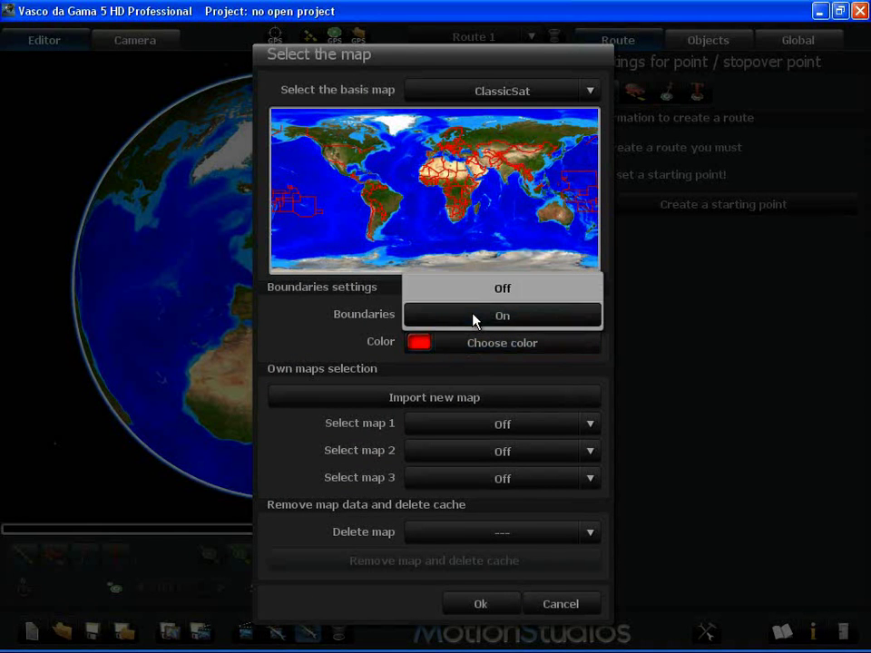
pyautogui.click(478, 292)
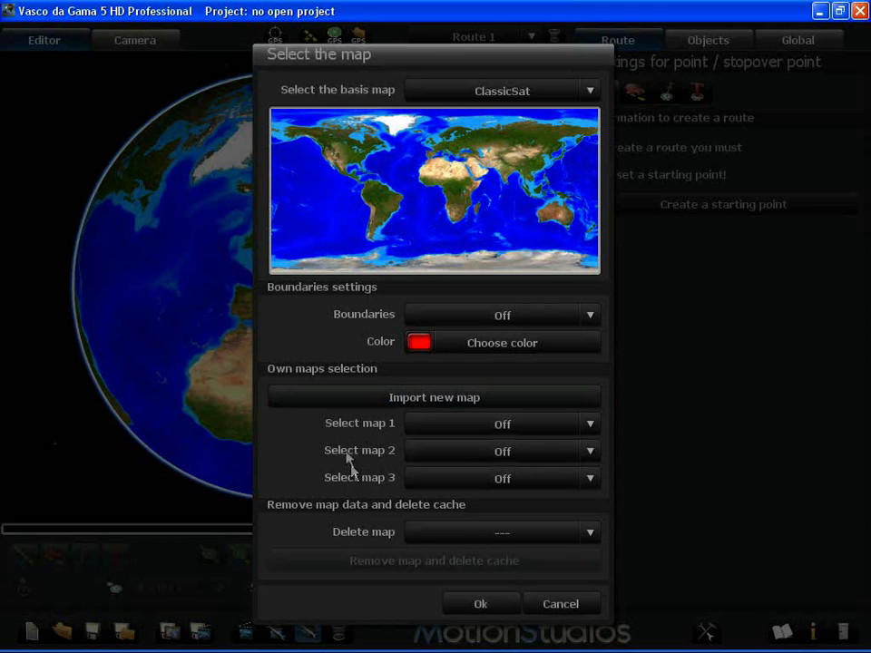
# Import Deutschland.bmp as an own map with the name Deutschland for the selection list
pyautogui.click(368, 397)
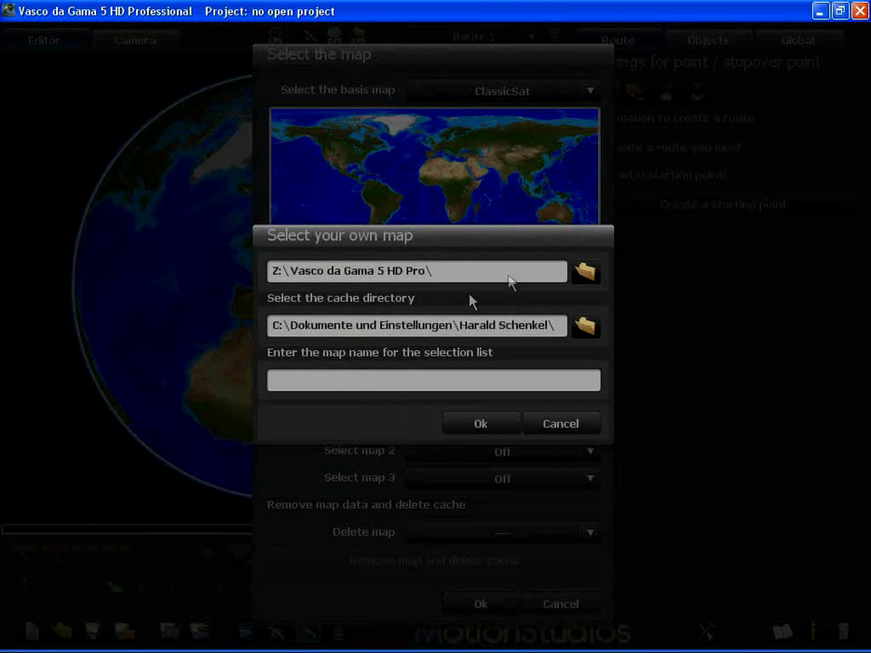
pyautogui.click(586, 273)
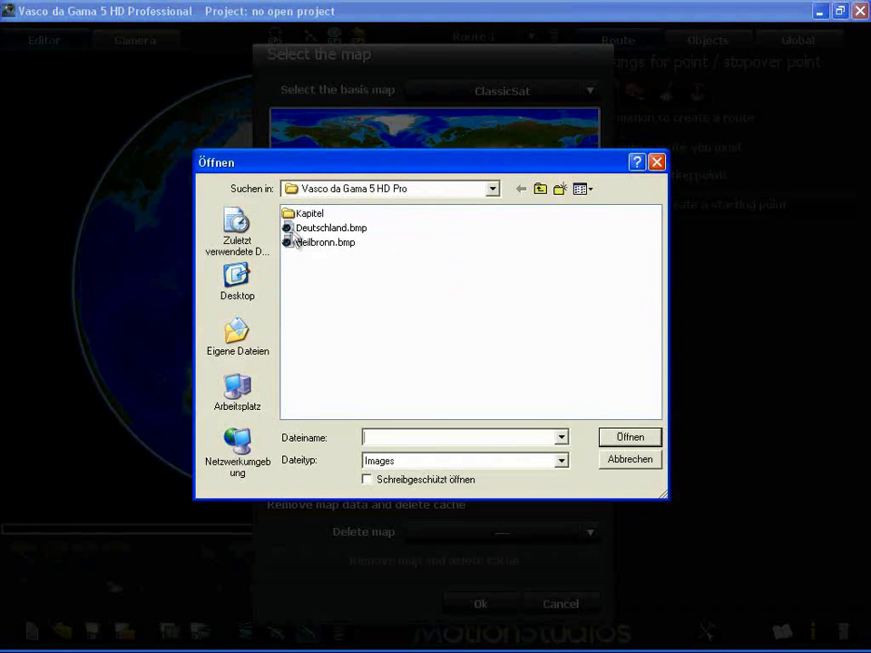
pyautogui.moveTo(315, 233)
pyautogui.click(313, 228)
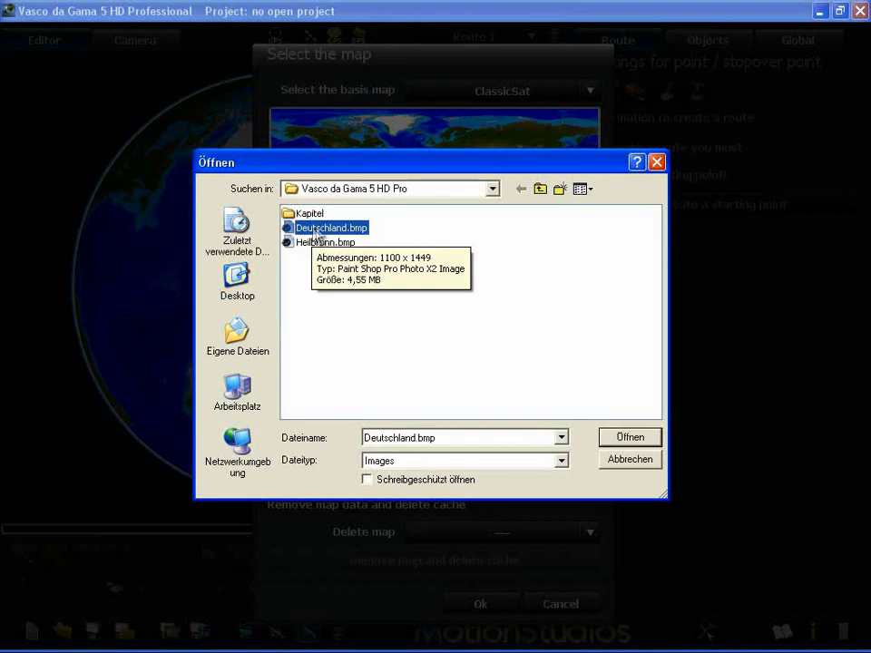
pyautogui.click(626, 439)
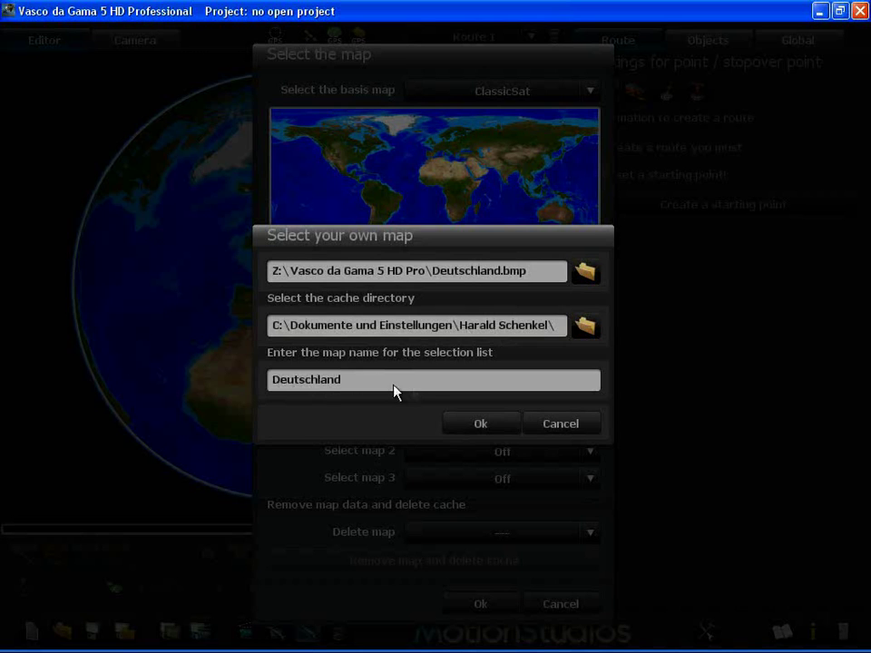
pyautogui.click(481, 424)
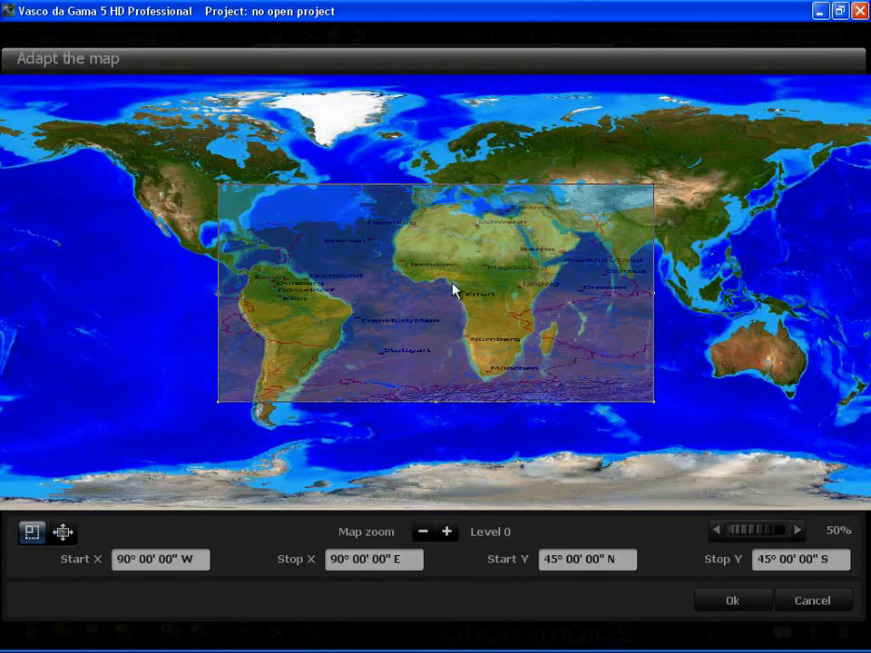
# Try moving and resizing the Deutschland overlay so that it covers most of South America
pyautogui.moveTo(453, 287); pyautogui.dragTo(418, 284)
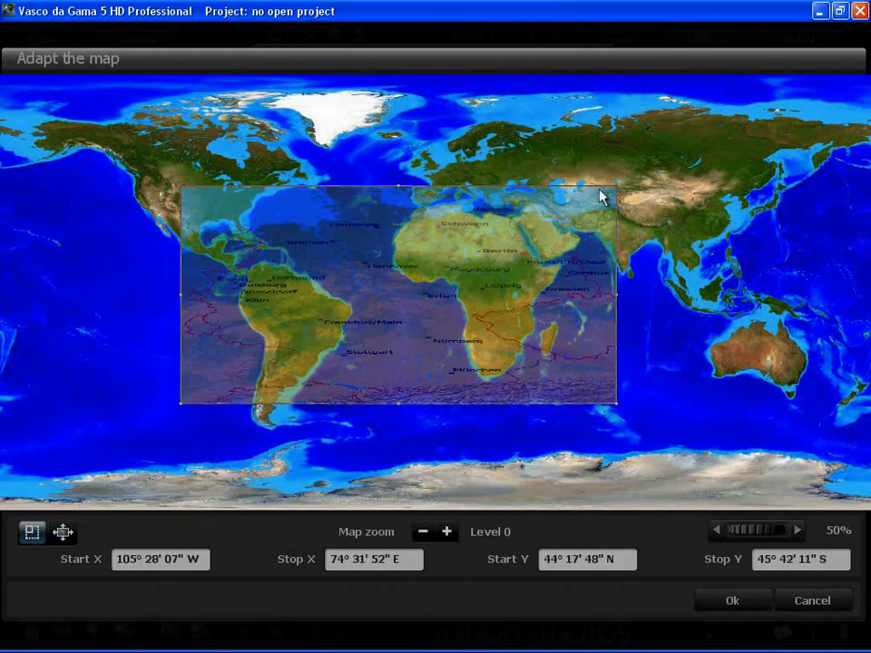
pyautogui.moveTo(617, 188); pyautogui.dragTo(368, 295)
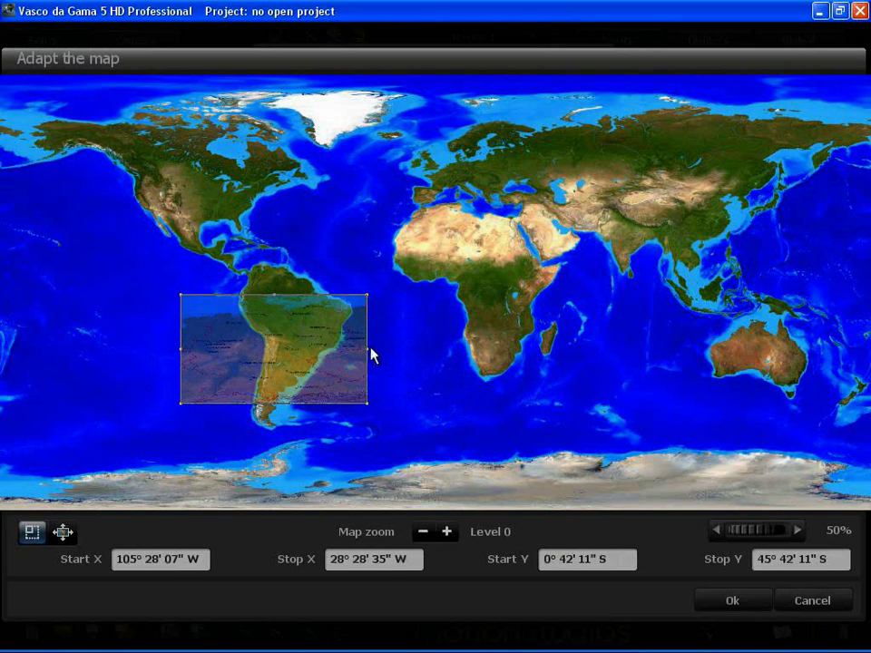
pyautogui.moveTo(371, 350); pyautogui.dragTo(337, 362)
pyautogui.moveTo(255, 298); pyautogui.dragTo(259, 274)
pyautogui.moveTo(258, 327); pyautogui.dragTo(300, 331)
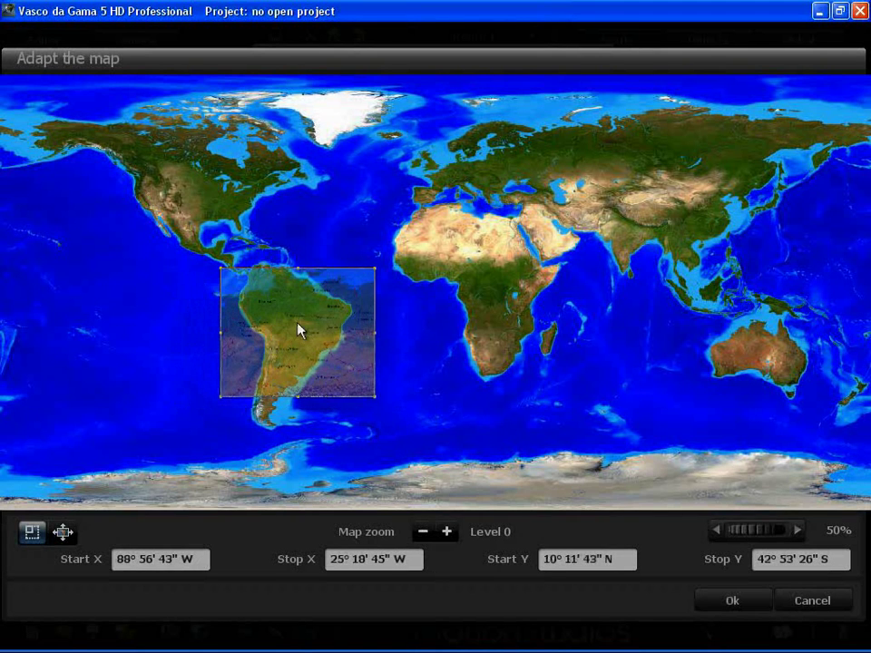
pyautogui.moveTo(375, 270)
pyautogui.mouseDown()
pyautogui.moveTo(355, 287)
pyautogui.moveTo(368, 280)
pyautogui.mouseUp()
# Set the opacity of the map overlay to 63%
pyautogui.click(775, 529)
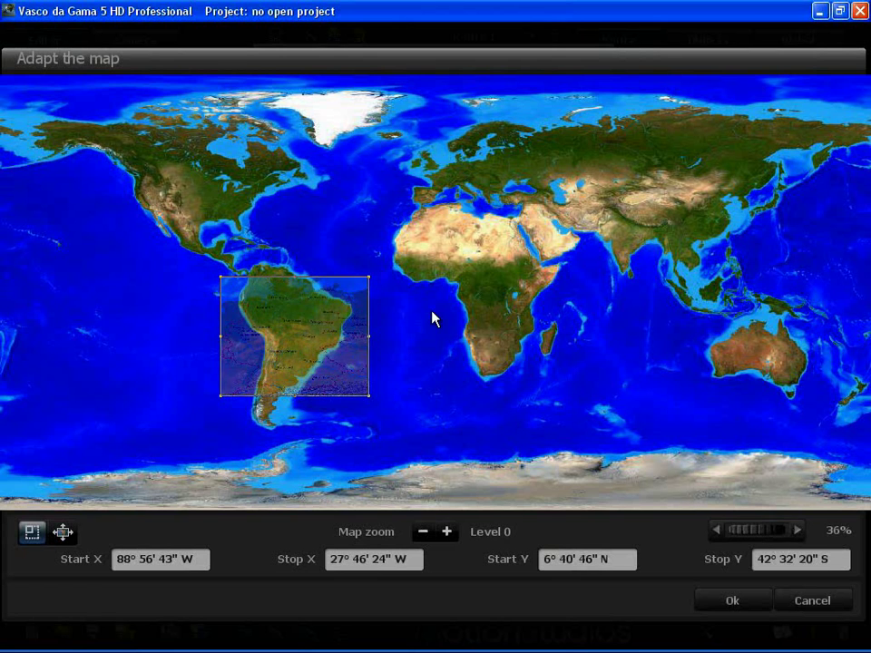
pyautogui.scroll(3, 434, 318)
pyautogui.scroll(-4, 434, 318)
pyautogui.scroll(2, 434, 318)
pyautogui.scroll(1, 434, 316)
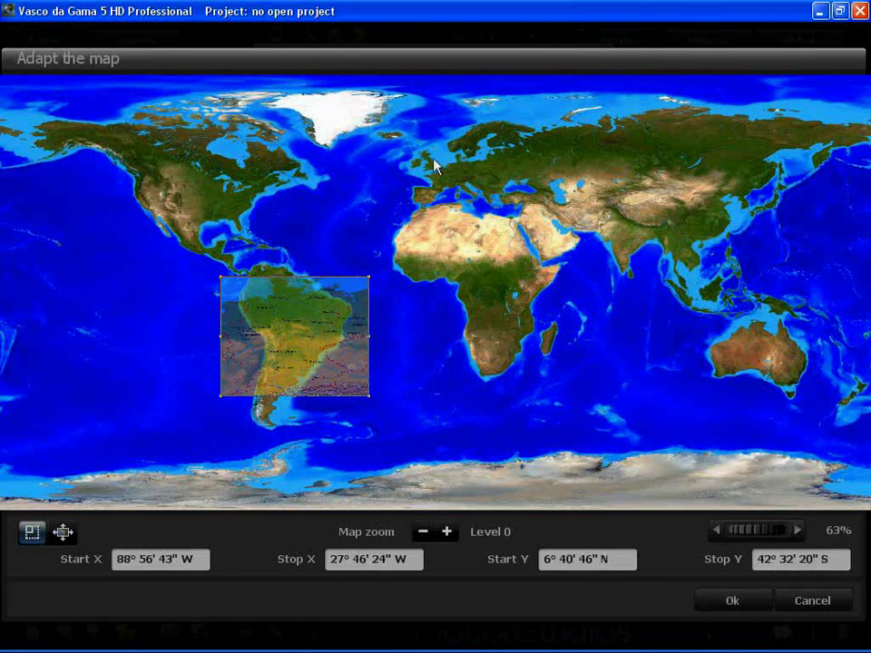
# Shrink the overlay onto central Europe, about 4.6° to 12° E and 46° to 54° N, and show it at map zoom level 4
pyautogui.moveTo(369, 284); pyautogui.dragTo(454, 178)
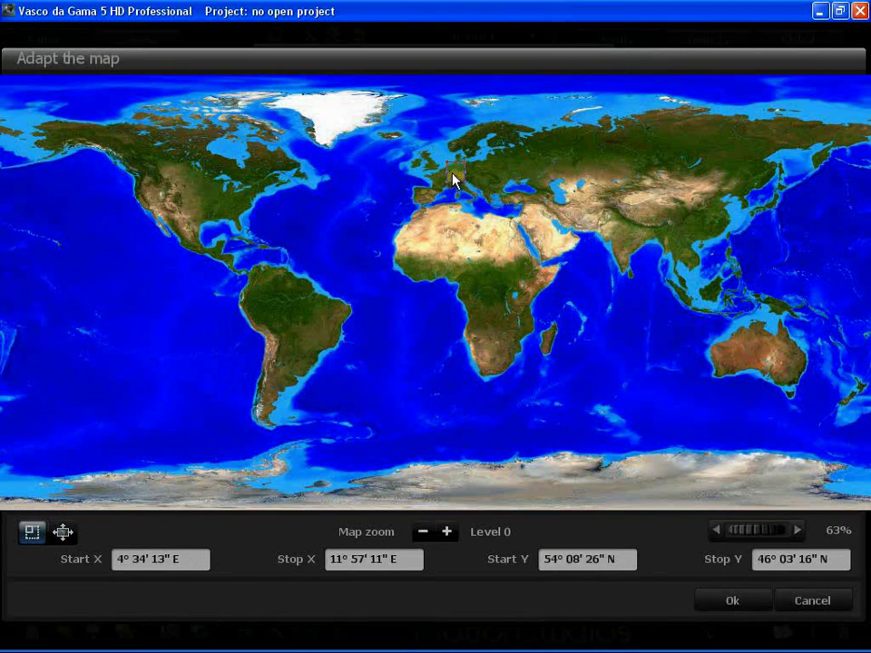
pyautogui.click(447, 532)
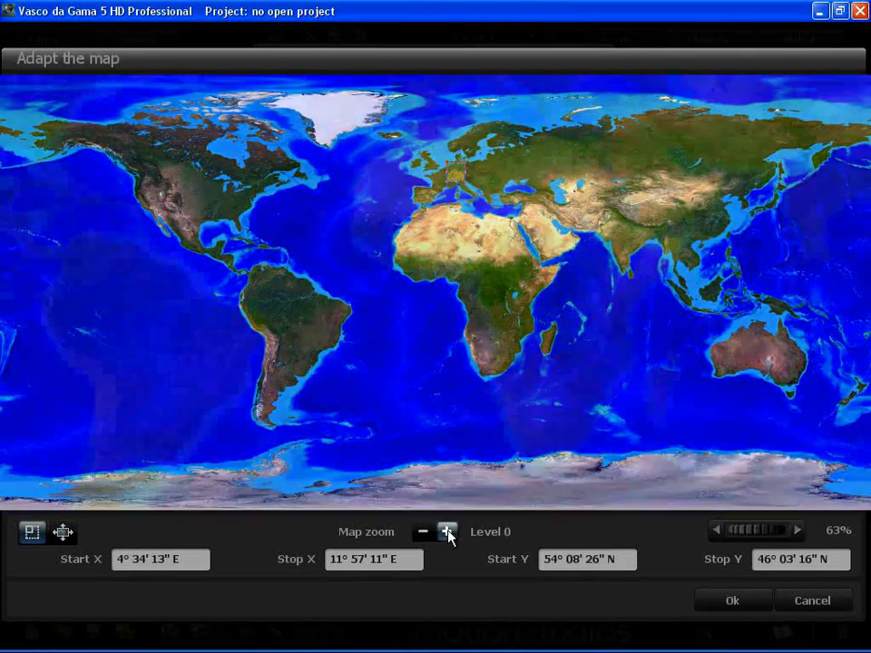
pyautogui.click(447, 532)
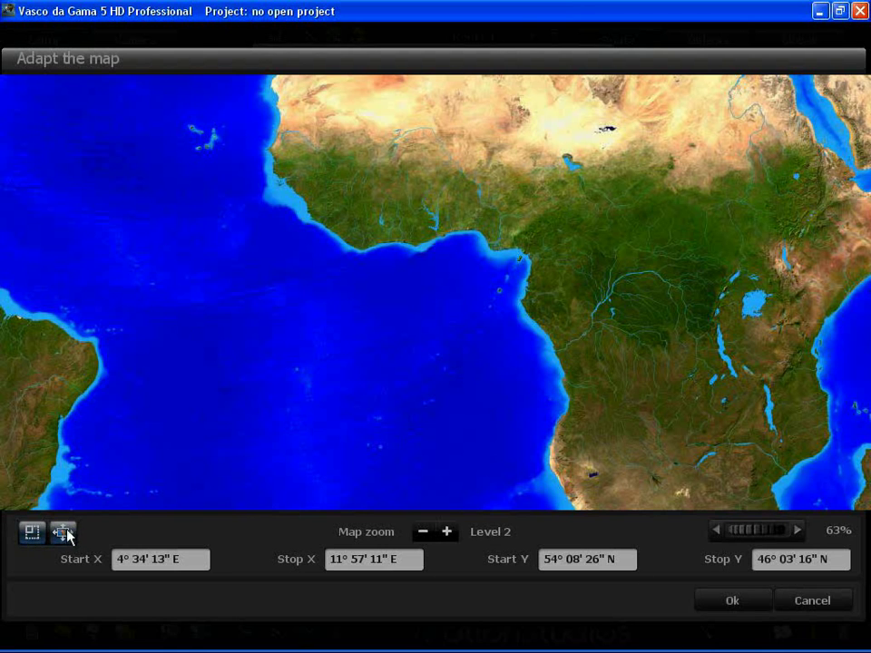
pyautogui.click(62, 534)
pyautogui.moveTo(286, 418); pyautogui.dragTo(476, 370)
pyautogui.click(446, 531)
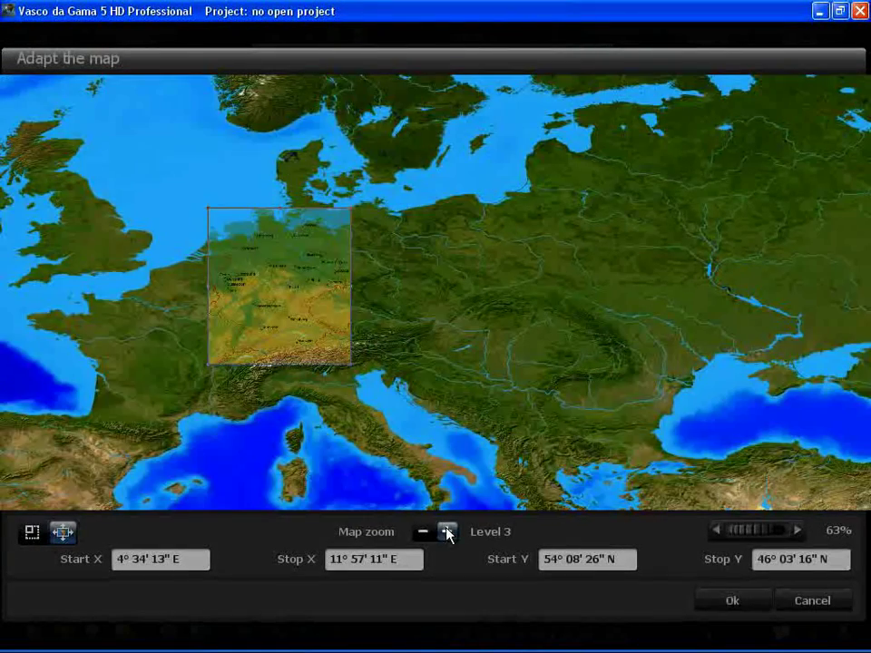
pyautogui.click(445, 531)
pyautogui.moveTo(305, 425); pyautogui.dragTo(463, 397)
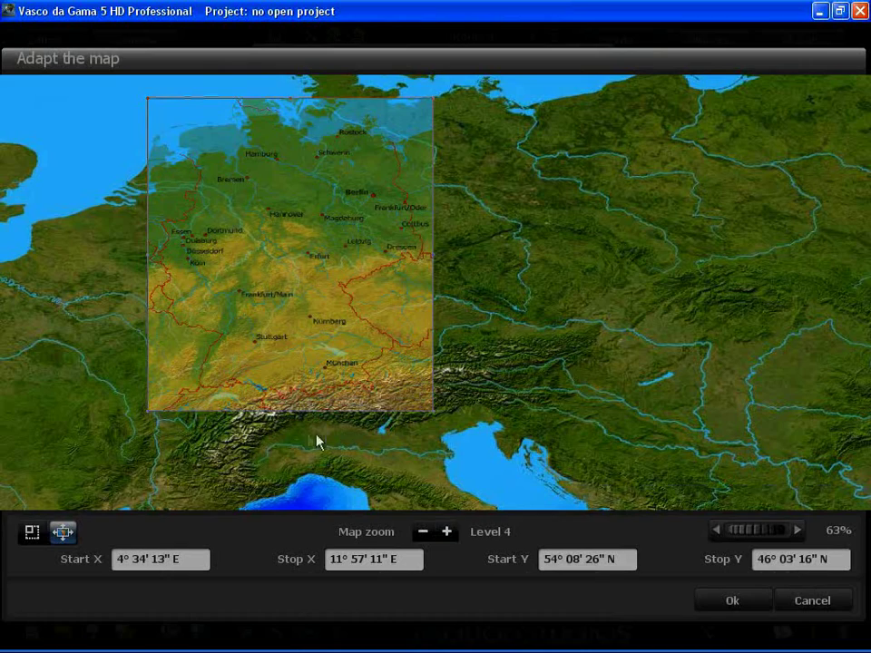
pyautogui.moveTo(292, 454); pyautogui.dragTo(323, 453)
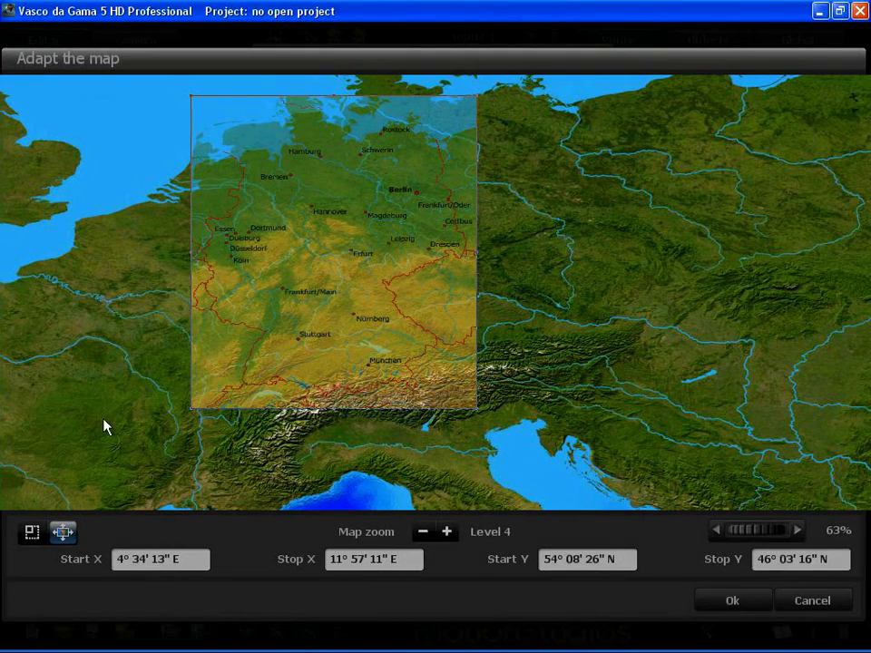
# Move the Deutschland overlay so its northwest corner lies at about 5°20' E and 55°02' N, over the German North Sea coast
pyautogui.click(32, 529)
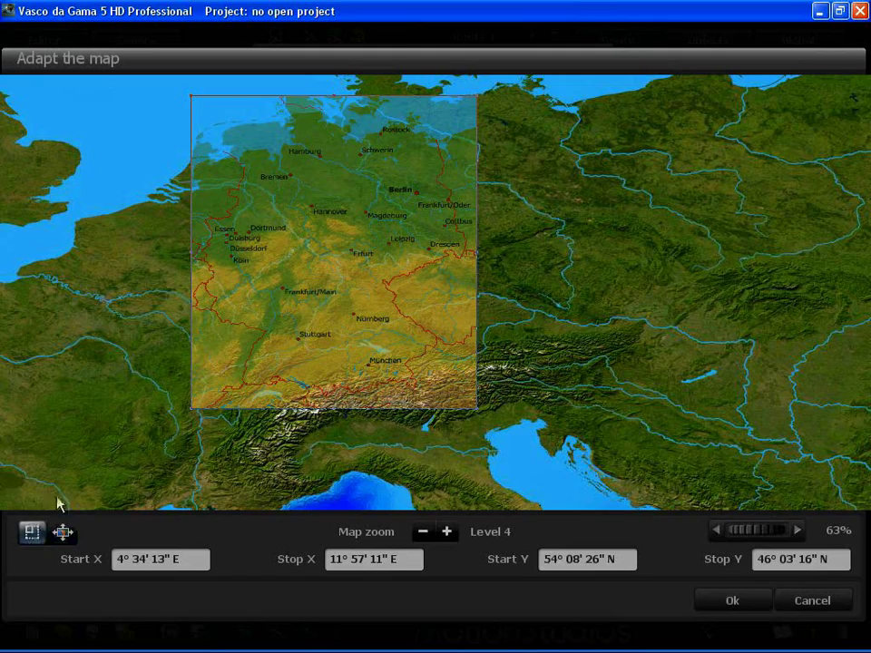
pyautogui.moveTo(332, 245); pyautogui.dragTo(361, 250)
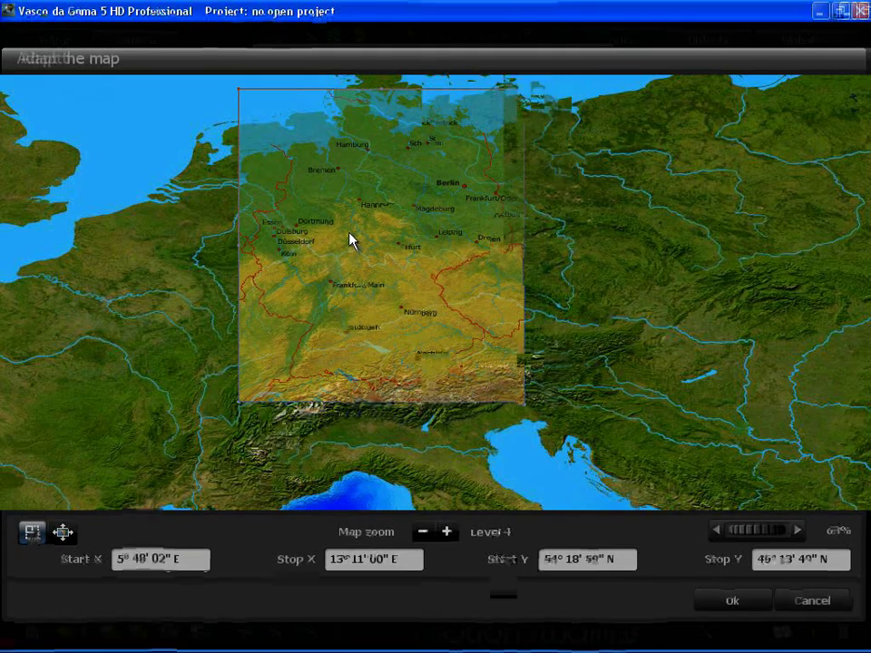
pyautogui.click(63, 532)
pyautogui.moveTo(120, 381); pyautogui.dragTo(119, 401)
pyautogui.click(32, 532)
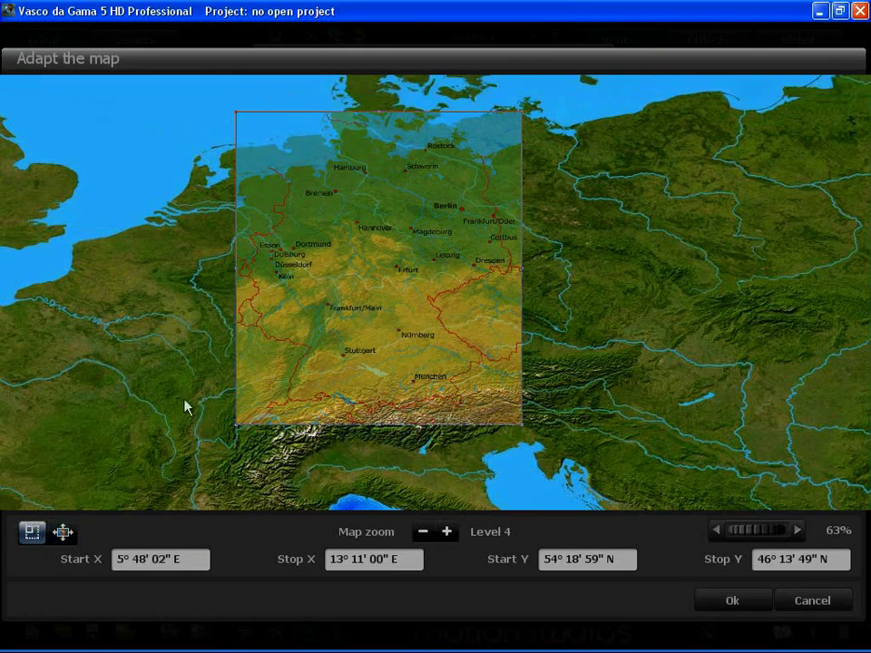
pyautogui.moveTo(293, 294)
pyautogui.mouseDown()
pyautogui.moveTo(290, 275)
pyautogui.moveTo(290, 284)
pyautogui.mouseUp()
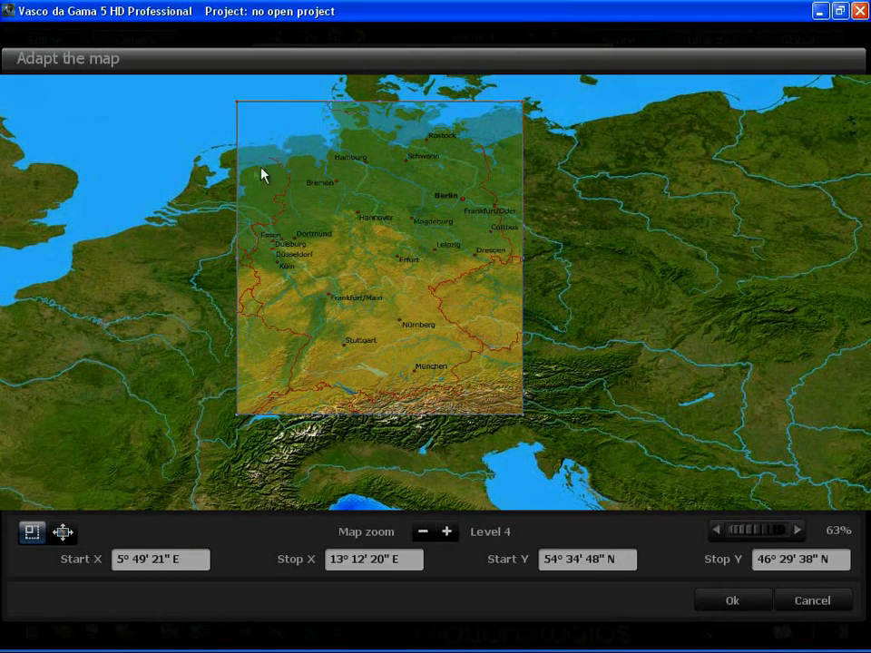
pyautogui.moveTo(301, 205); pyautogui.dragTo(282, 186)
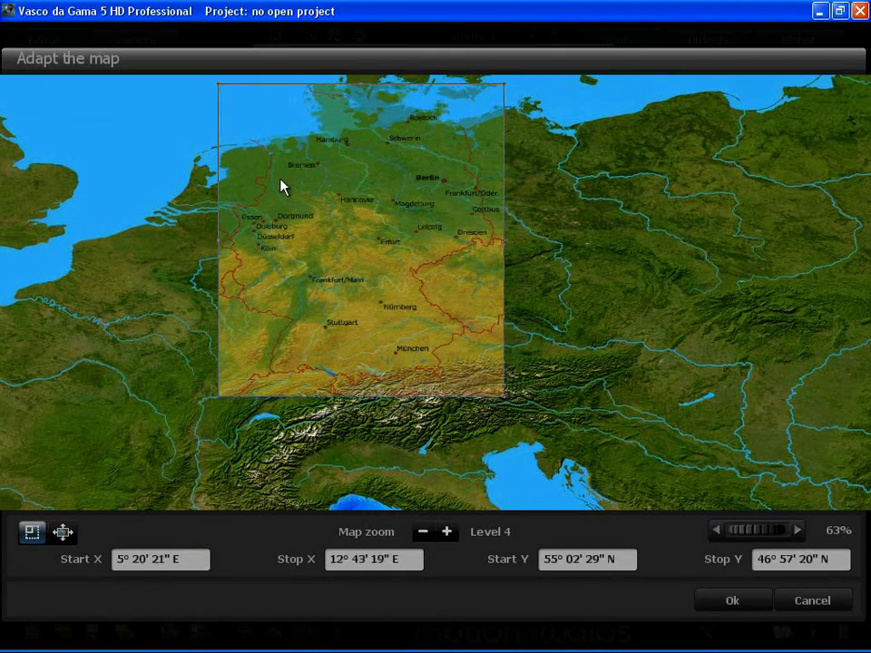
# Widen the Deutschland overlay eastward to about 15°16' E and adjust its southern edge to about 47°05' N
pyautogui.moveTo(507, 250); pyautogui.dragTo(603, 231)
pyautogui.moveTo(477, 211); pyautogui.dragTo(454, 218)
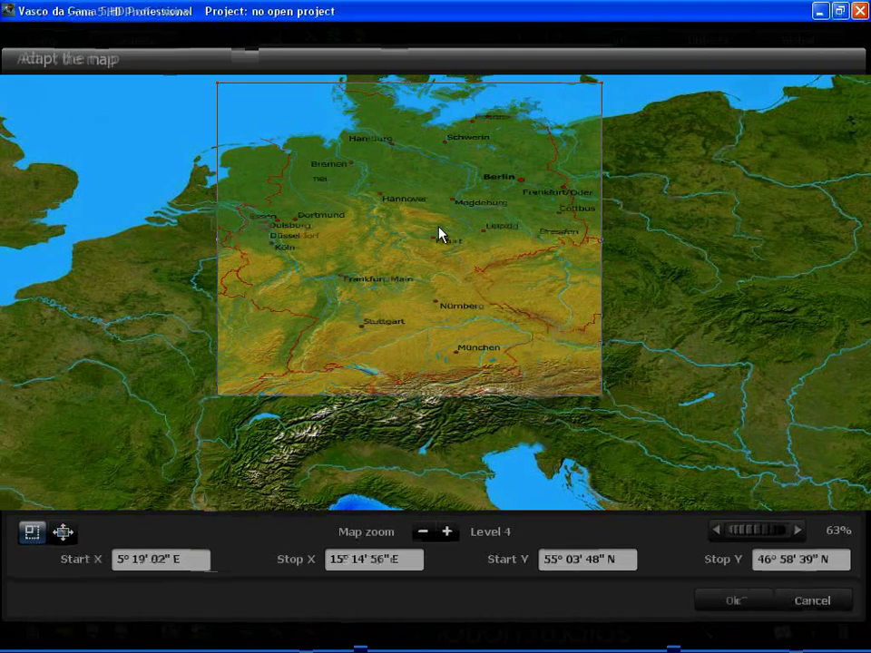
pyautogui.moveTo(412, 398); pyautogui.dragTo(408, 405)
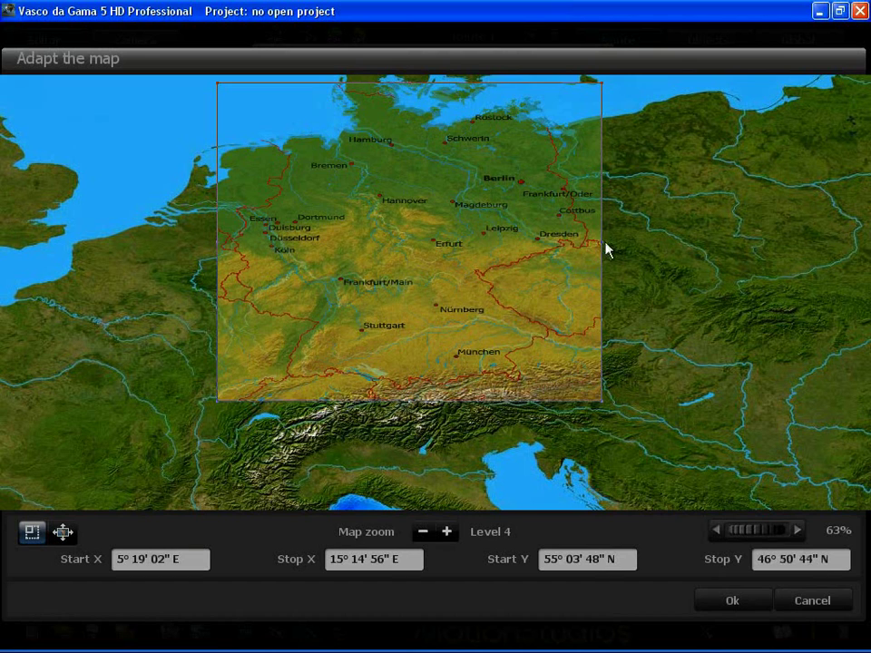
pyautogui.moveTo(601, 250); pyautogui.dragTo(599, 251)
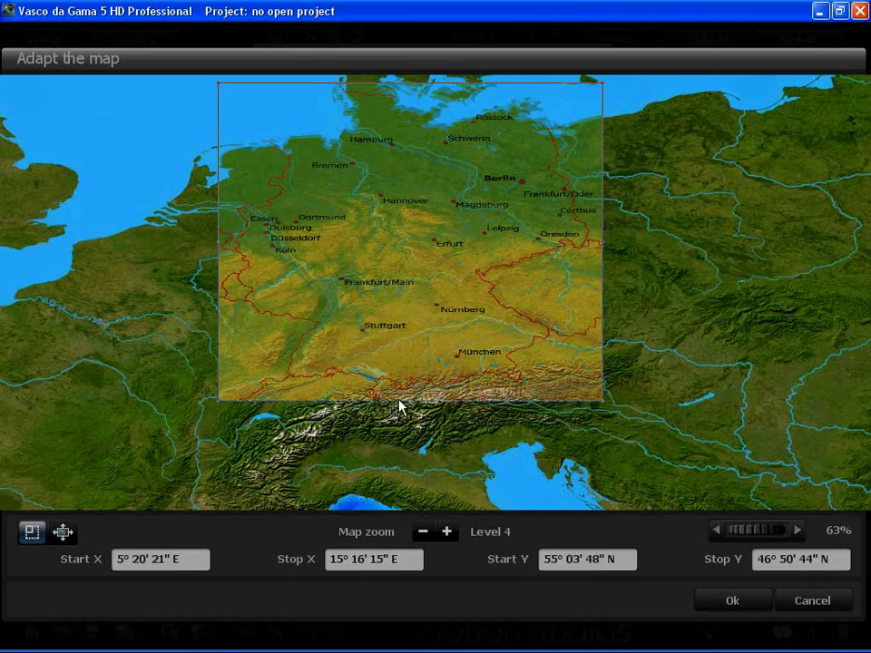
pyautogui.moveTo(400, 405); pyautogui.dragTo(402, 391)
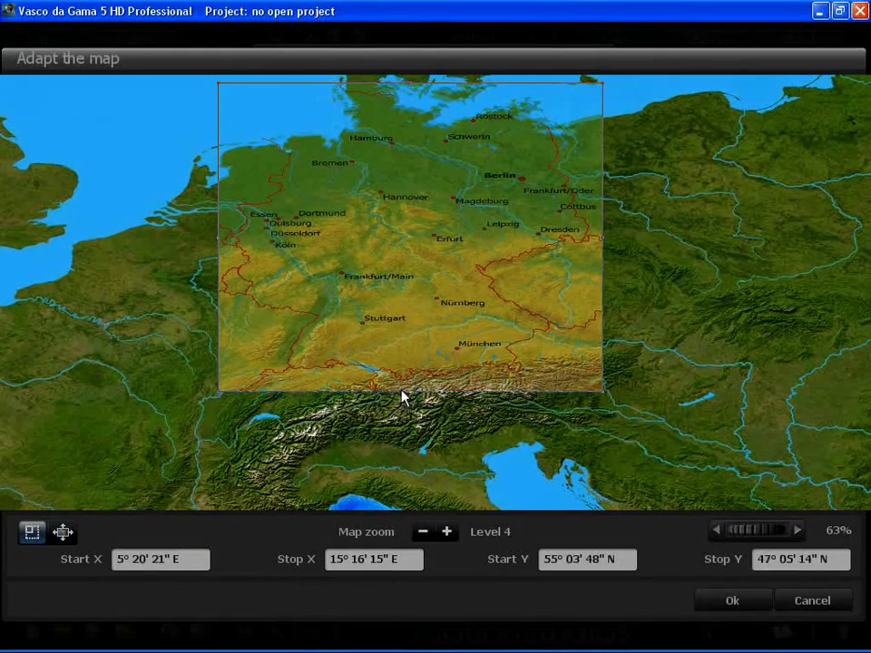
# Fine-tune the Deutschland overlay to about 5°23' to 15°25' E and 55°08' to 46°59' N, and accept the placement and map selection
pyautogui.moveTo(409, 327); pyautogui.dragTo(406, 325)
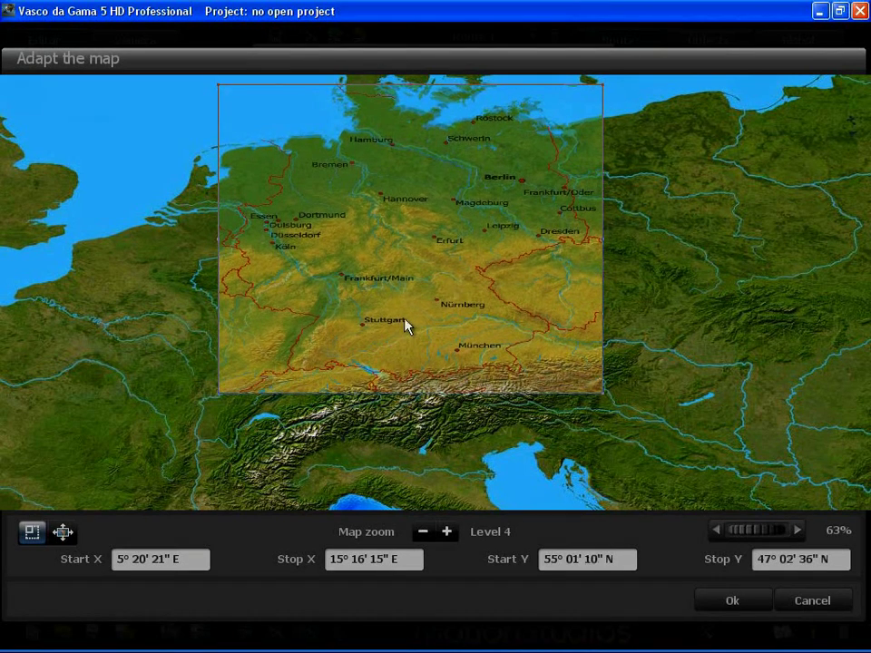
pyautogui.moveTo(607, 247); pyautogui.dragTo(575, 243)
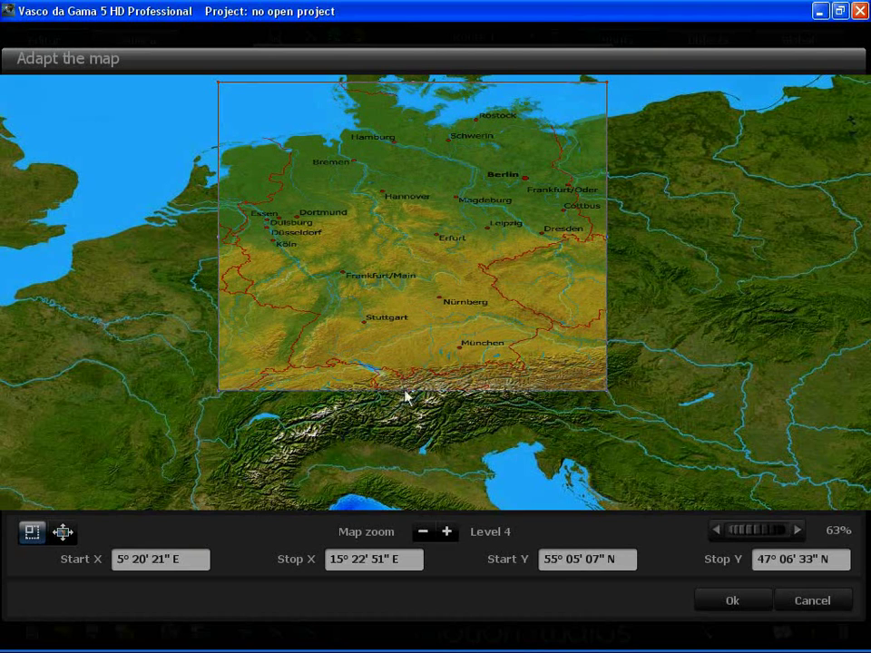
pyautogui.moveTo(408, 390); pyautogui.dragTo(409, 392)
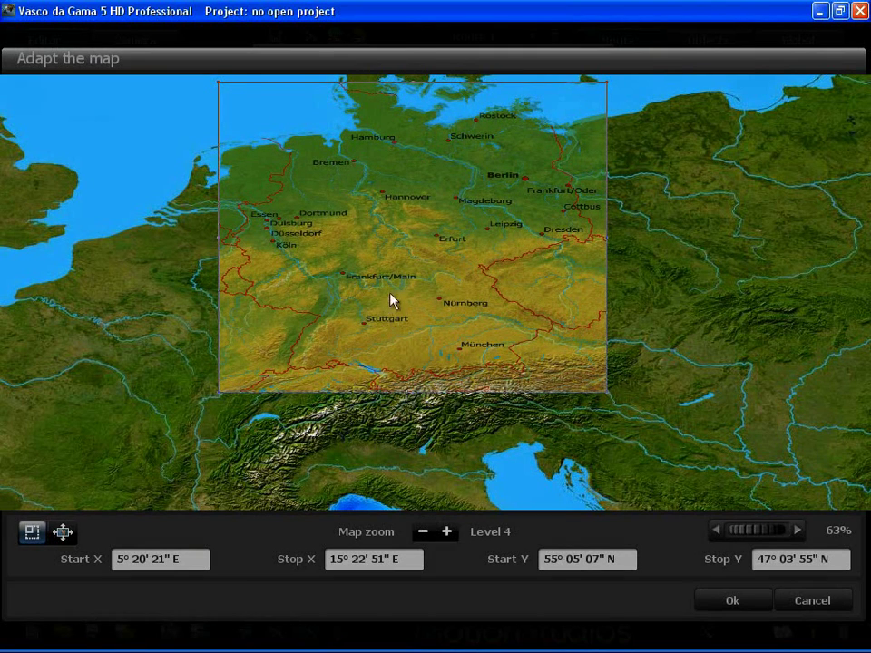
pyautogui.moveTo(392, 301); pyautogui.dragTo(402, 291)
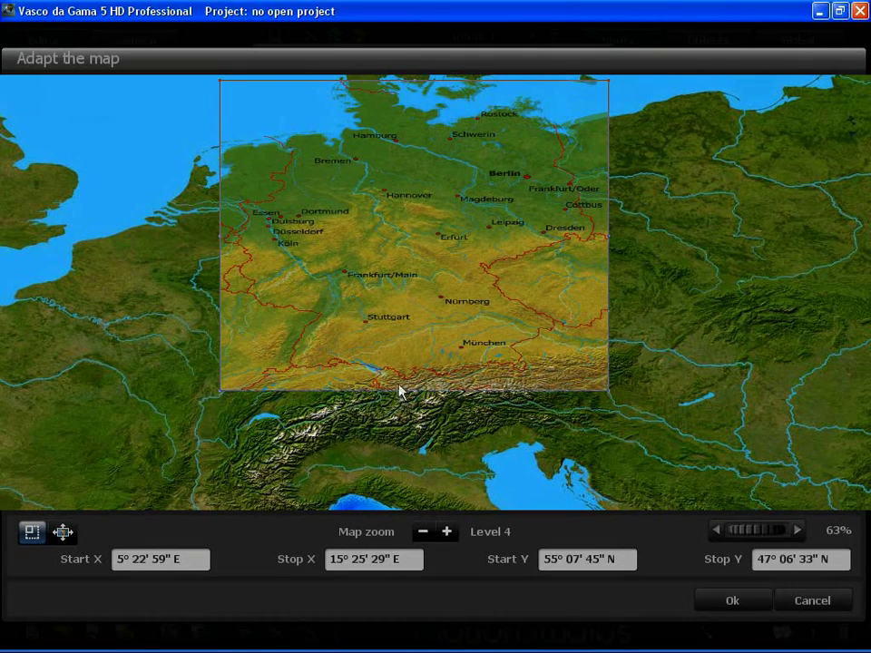
pyautogui.moveTo(399, 391)
pyautogui.mouseDown()
pyautogui.moveTo(391, 407)
pyautogui.moveTo(390, 397)
pyautogui.mouseUp()
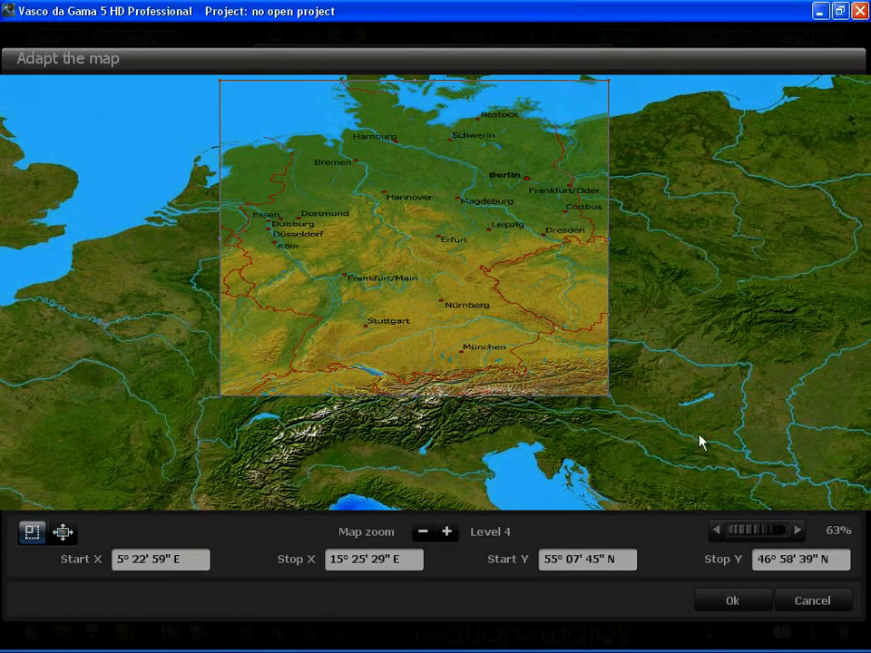
pyautogui.click(728, 601)
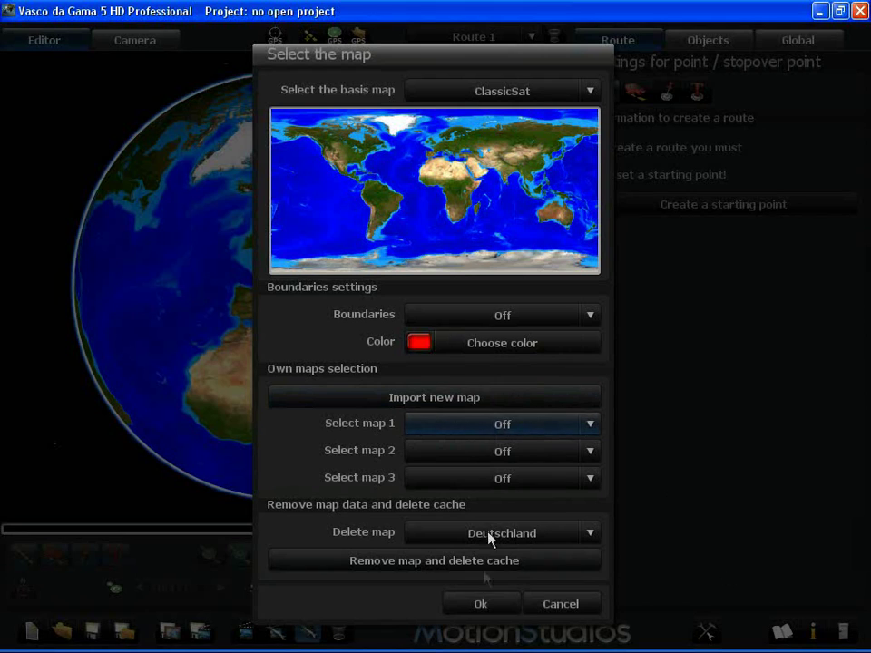
pyautogui.click(481, 603)
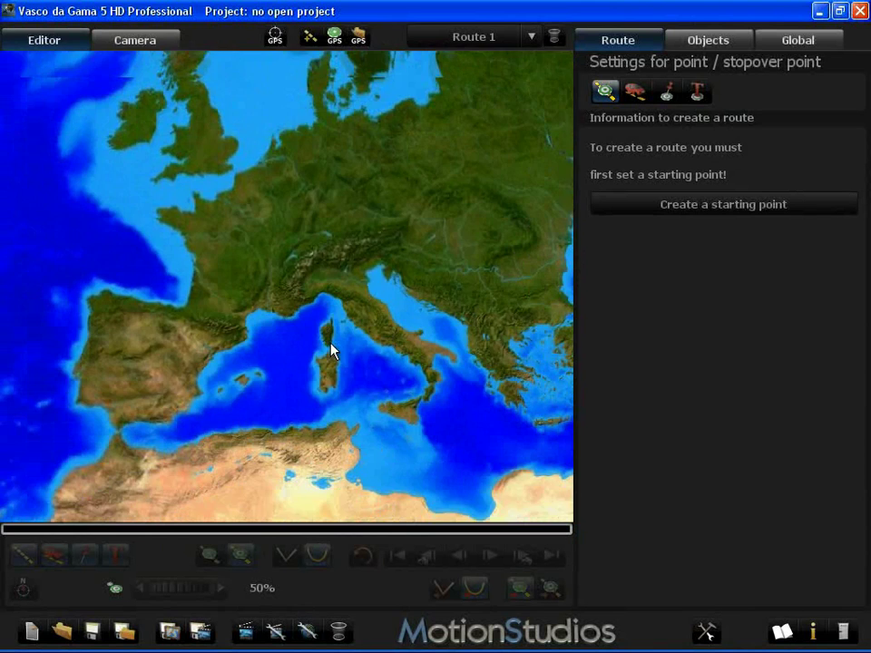
# Change the basis map to ClassicEarth and select Deutschland as own map 1
pyautogui.click(307, 631)
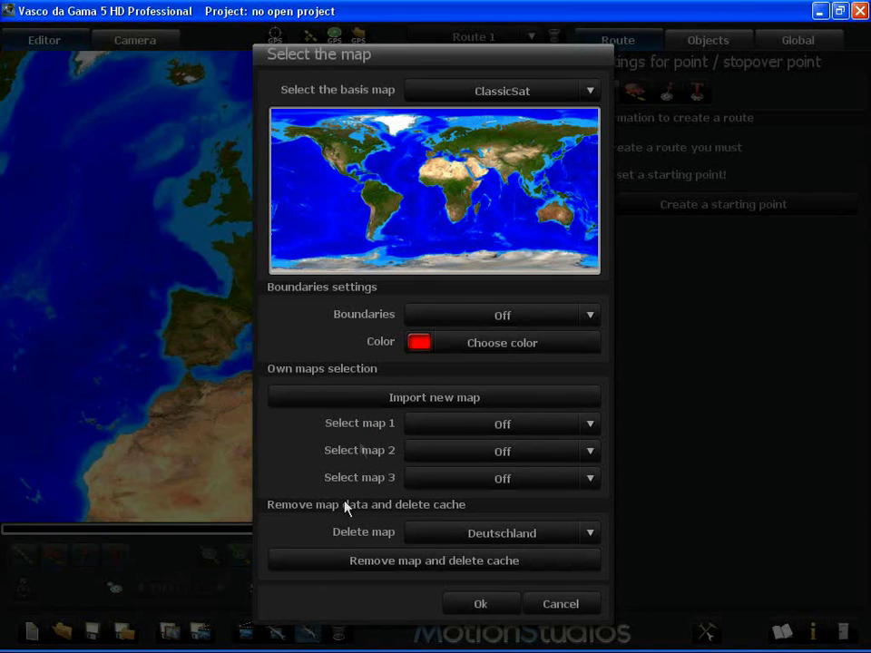
pyautogui.click(481, 89)
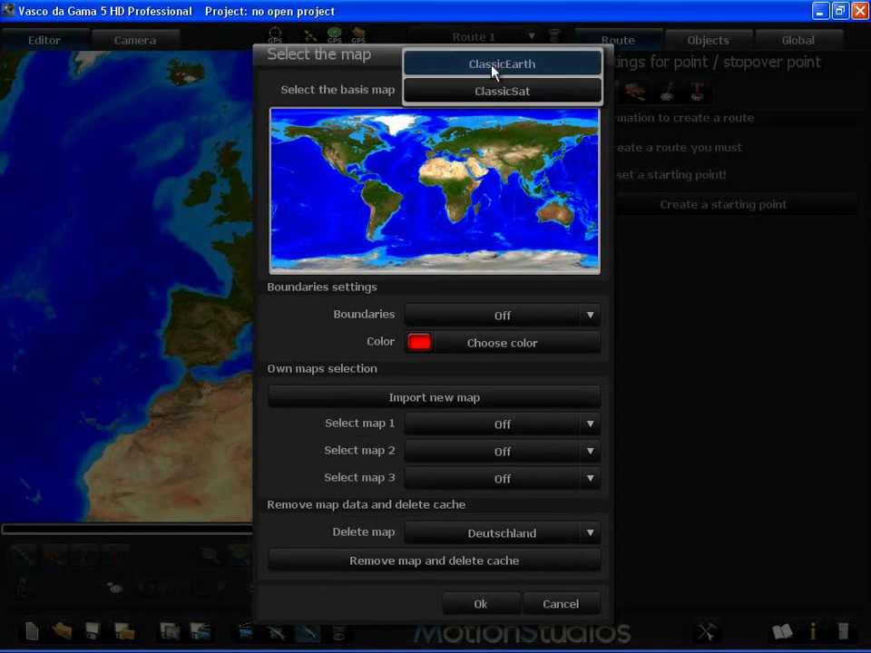
pyautogui.click(493, 71)
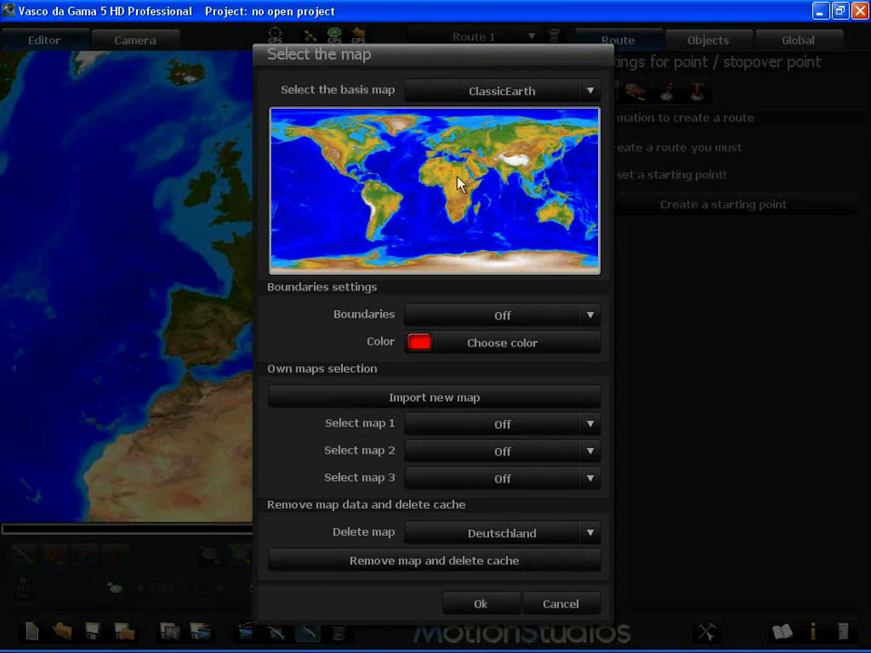
pyautogui.click(450, 424)
pyautogui.click(457, 451)
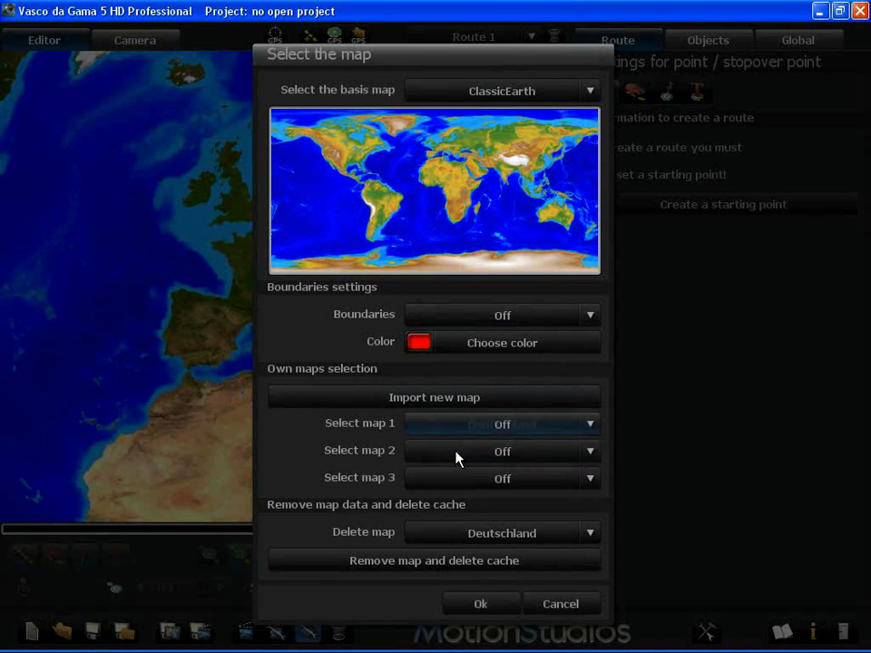
pyautogui.click(474, 605)
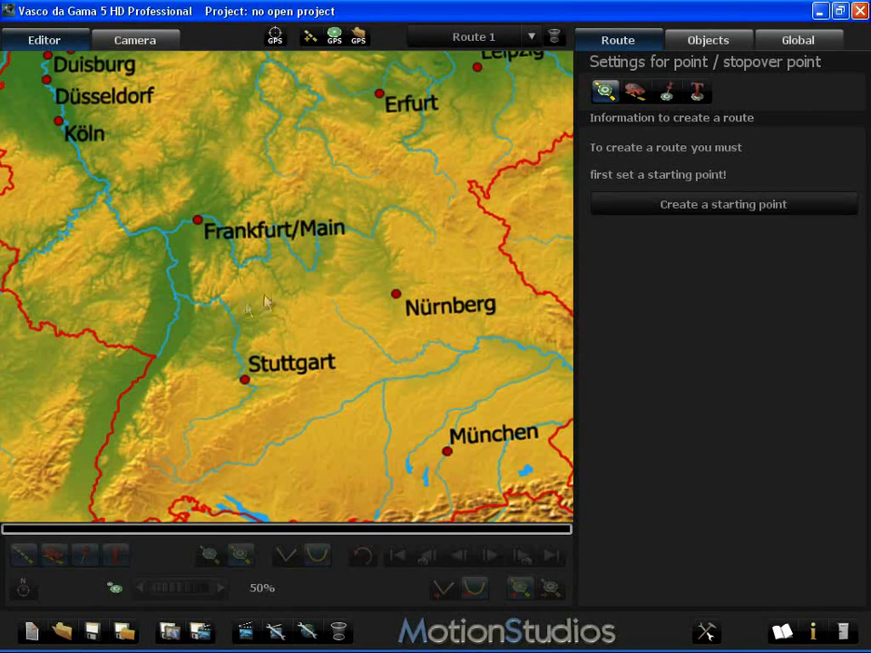
# Search for the place Heilbronn, Baden-Württemberg, Germany, and add it as a stopover point with its text
pyautogui.click(333, 37)
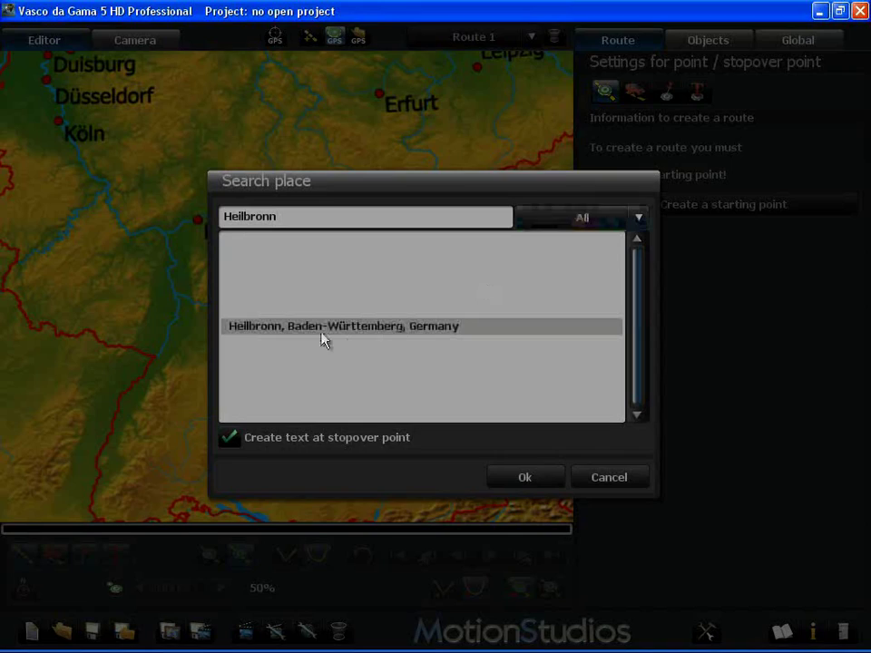
pyautogui.click(524, 479)
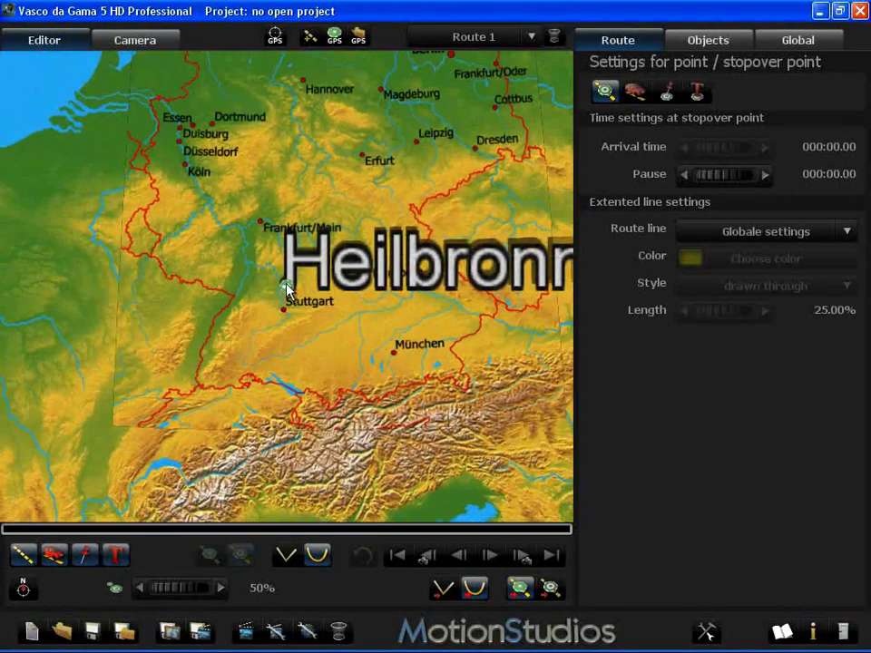
pyautogui.click(286, 287)
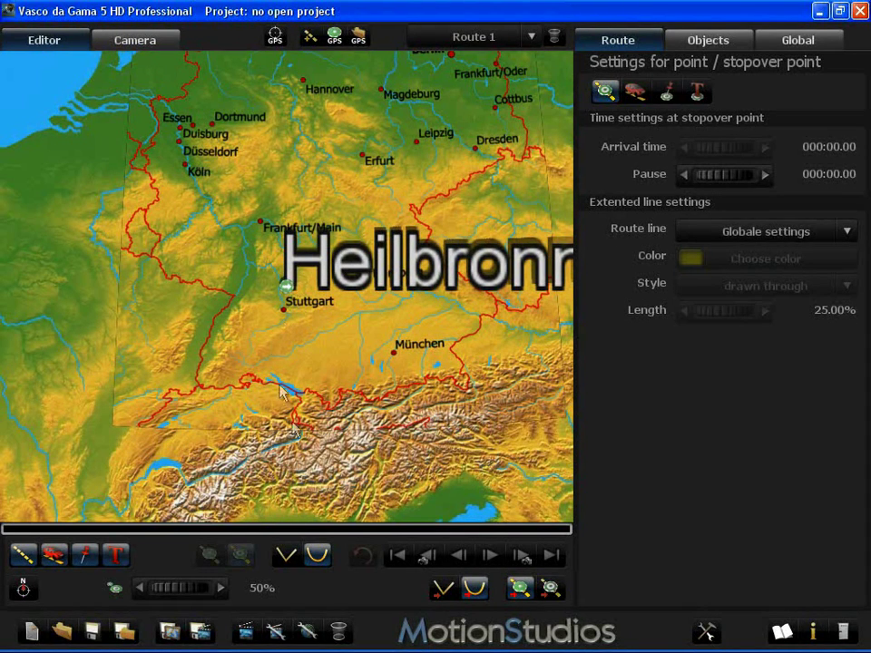
# Import Heilbronn.bmp as an own map with the name Heilbronn for the selection list
pyautogui.click(308, 630)
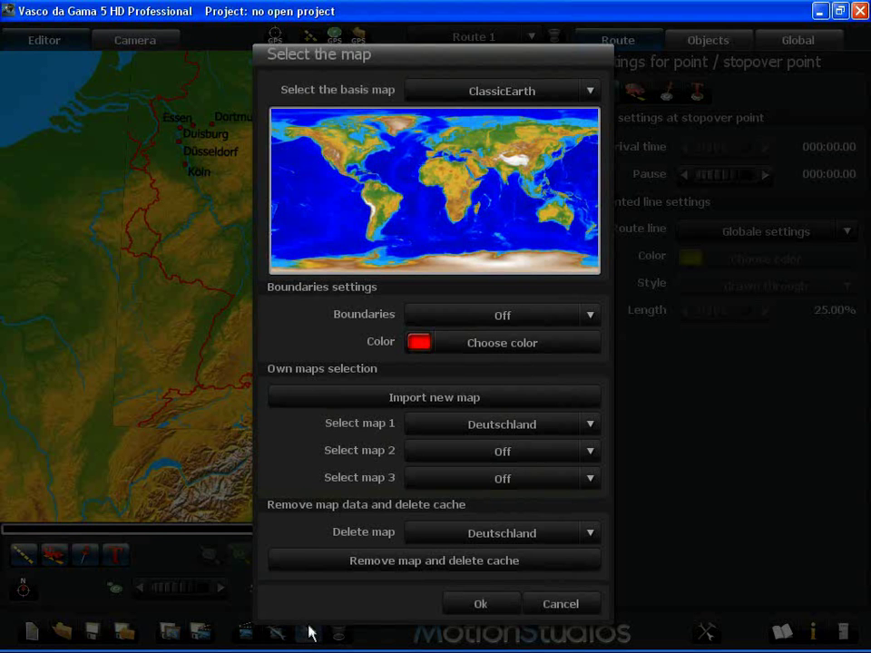
pyautogui.click(420, 400)
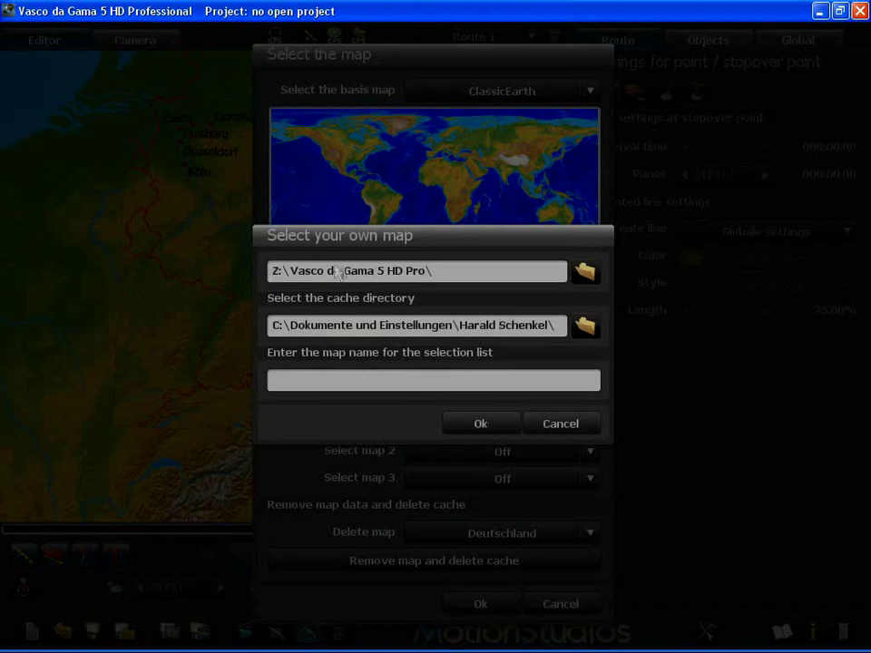
pyautogui.click(585, 272)
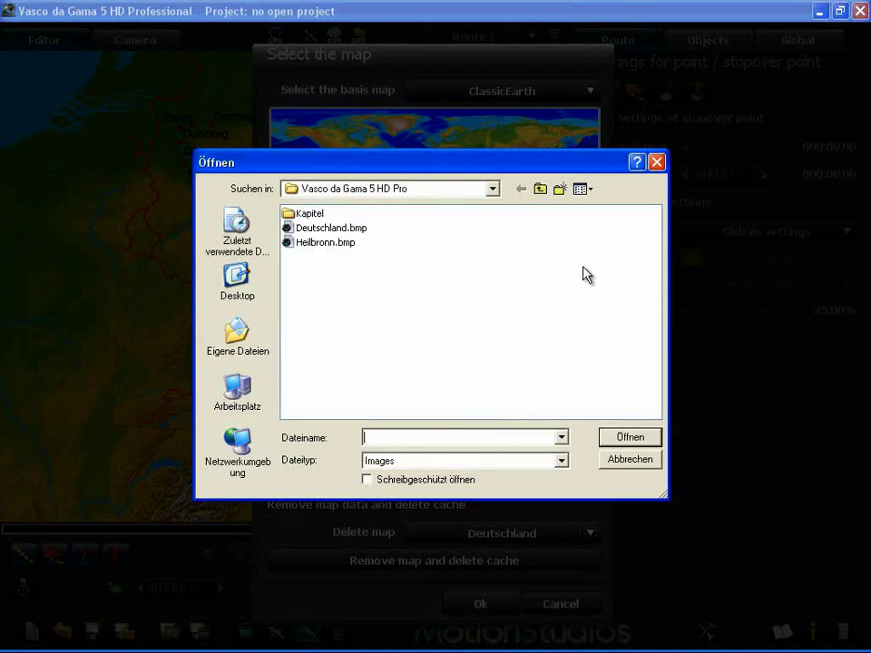
pyautogui.click(317, 244)
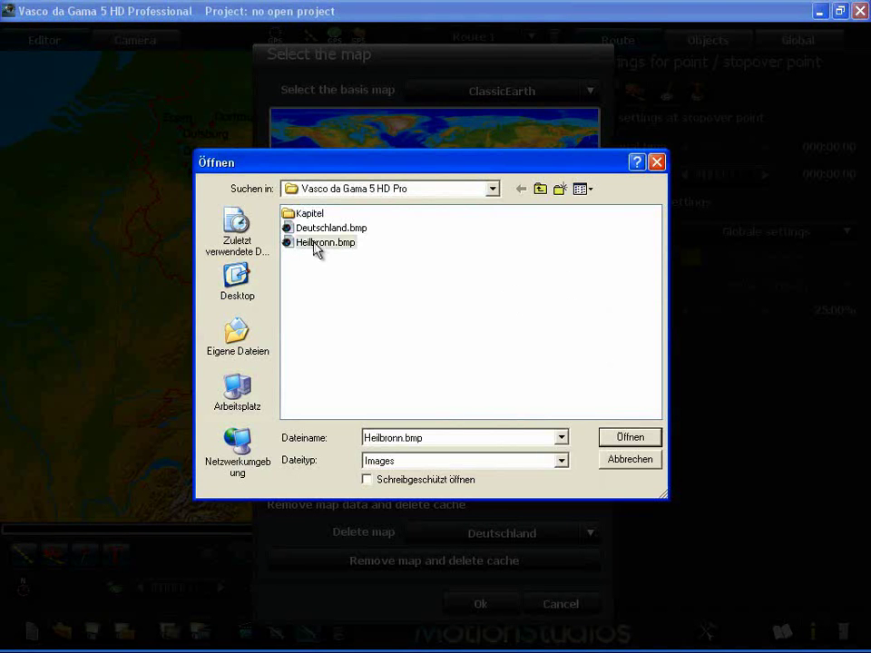
pyautogui.click(626, 438)
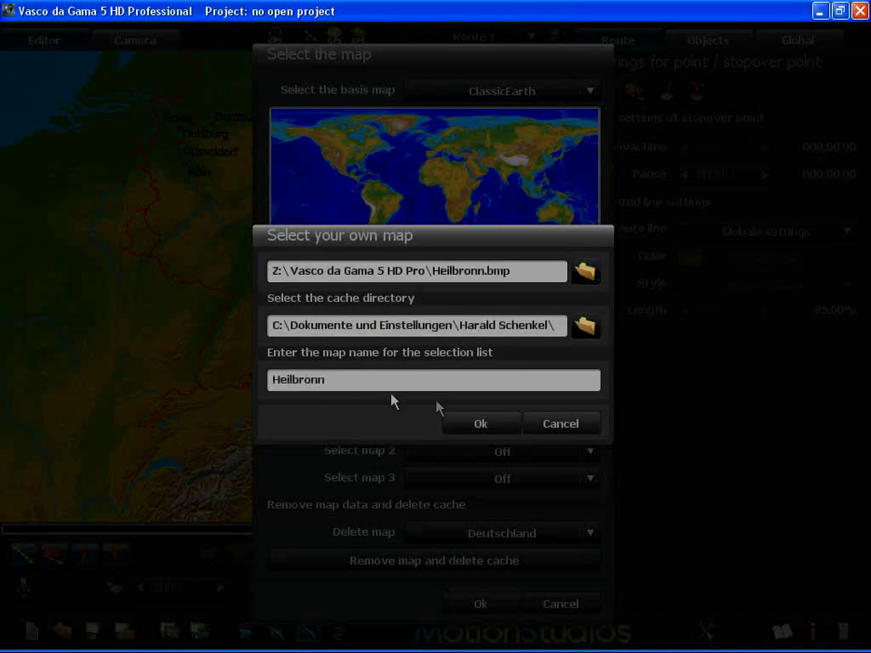
pyautogui.click(485, 425)
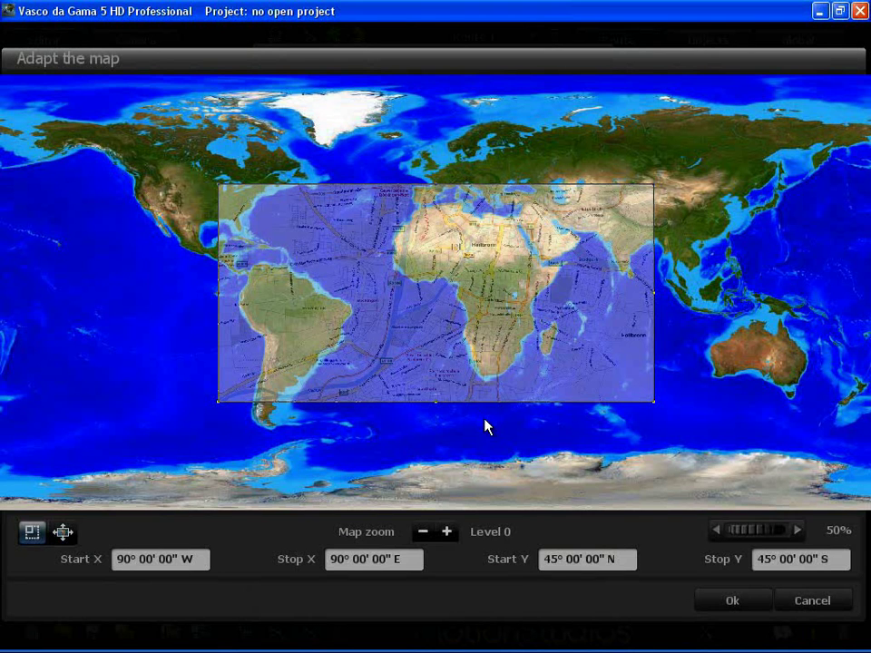
# Shrink the Heilbronn overlay onto central Europe, about 4.6° to 14.8° E and 47.8° to 53.1° N, and show it at map zoom level 2
pyautogui.moveTo(437, 315)
pyautogui.mouseDown()
pyautogui.moveTo(420, 306)
pyautogui.moveTo(438, 292)
pyautogui.mouseUp()
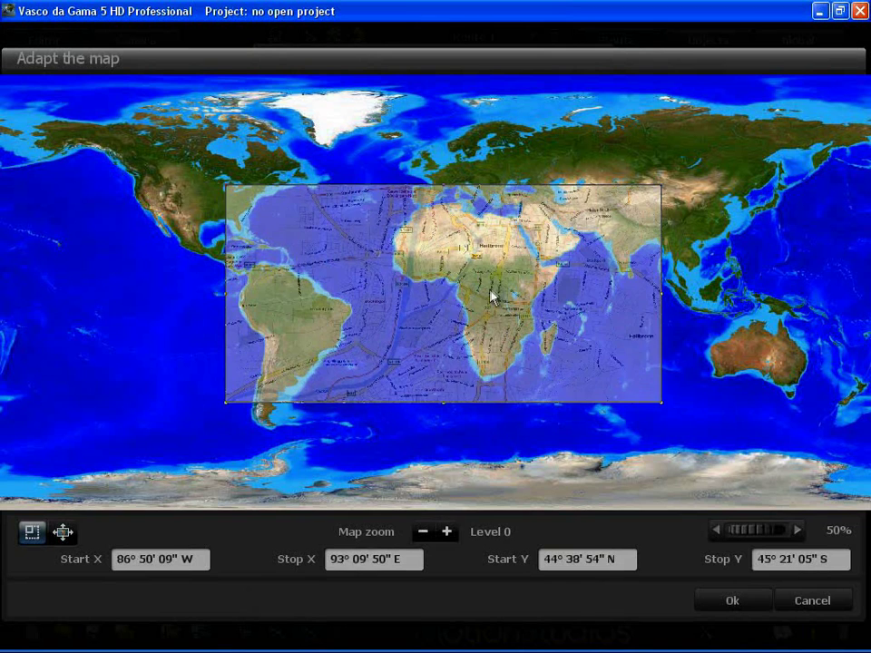
pyautogui.moveTo(491, 297); pyautogui.dragTo(476, 298)
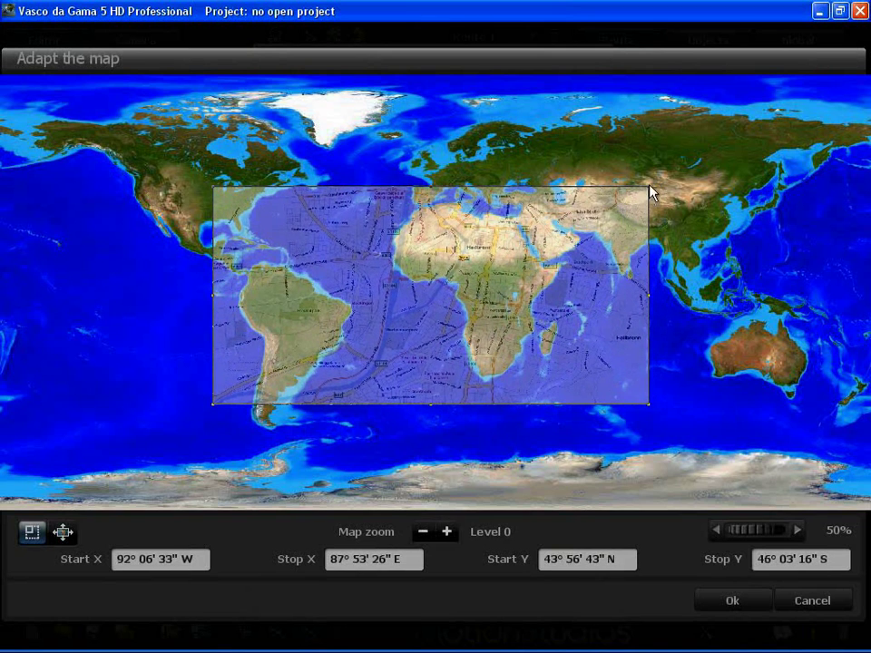
pyautogui.moveTo(650, 192); pyautogui.dragTo(461, 174)
pyautogui.click(445, 533)
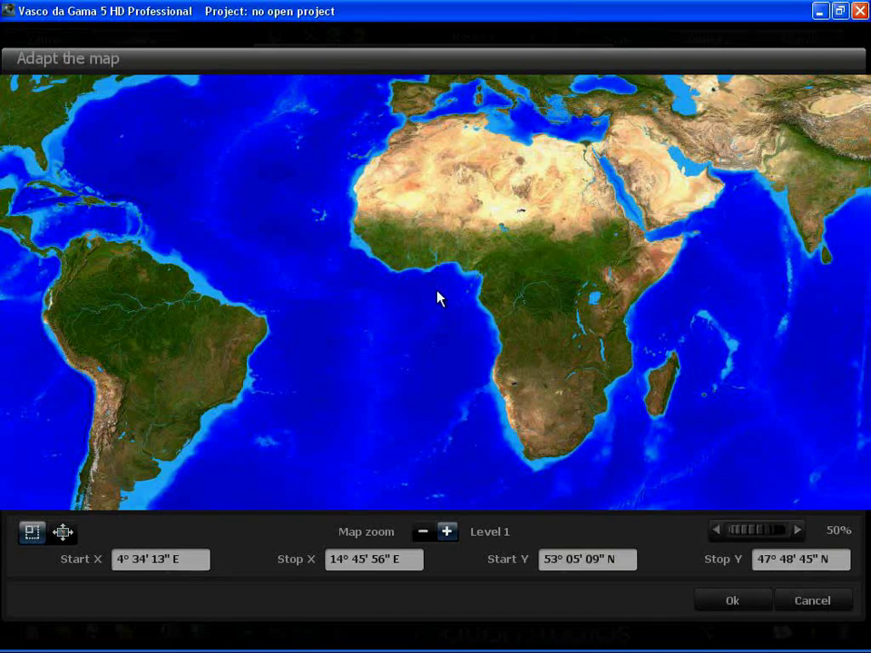
pyautogui.click(446, 533)
pyautogui.click(60, 534)
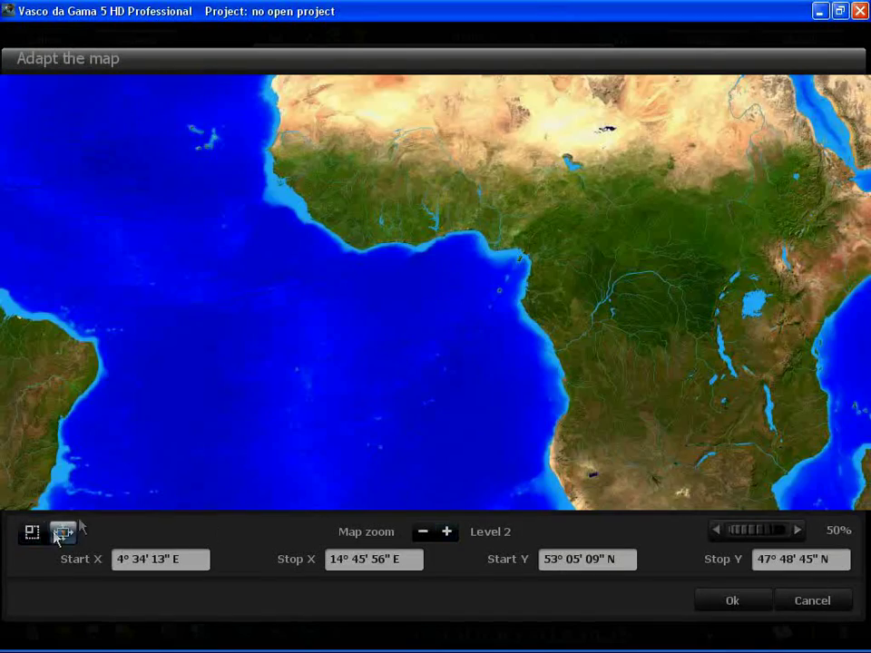
pyautogui.moveTo(566, 221); pyautogui.dragTo(499, 339)
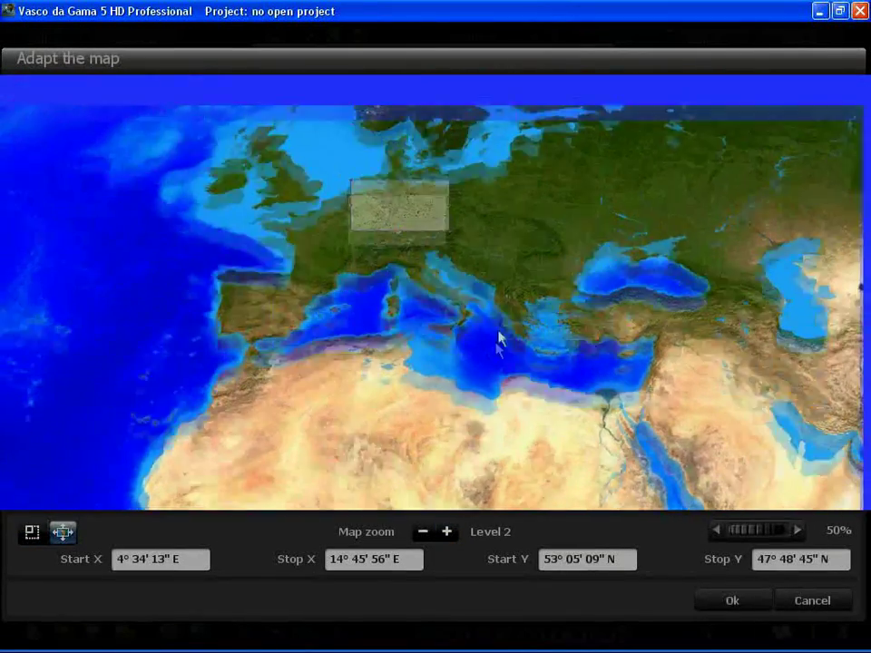
# Shrink the Heilbronn overlay onto southwestern Germany, about 7.8° to 10.1° E and 48.3° to 49.4° N
pyautogui.moveTo(449, 202); pyautogui.dragTo(434, 206)
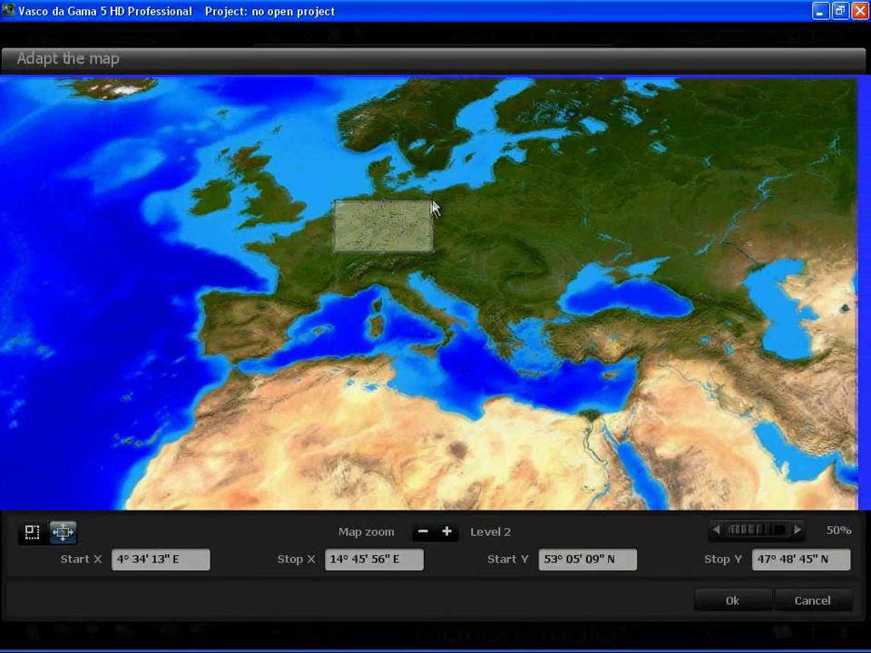
pyautogui.click(32, 533)
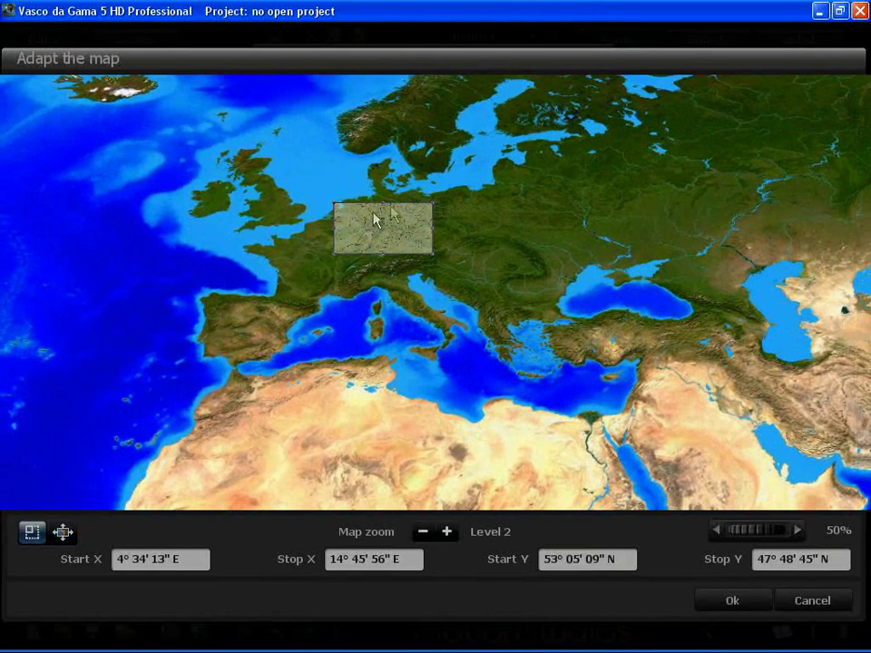
pyautogui.moveTo(432, 204); pyautogui.dragTo(380, 247)
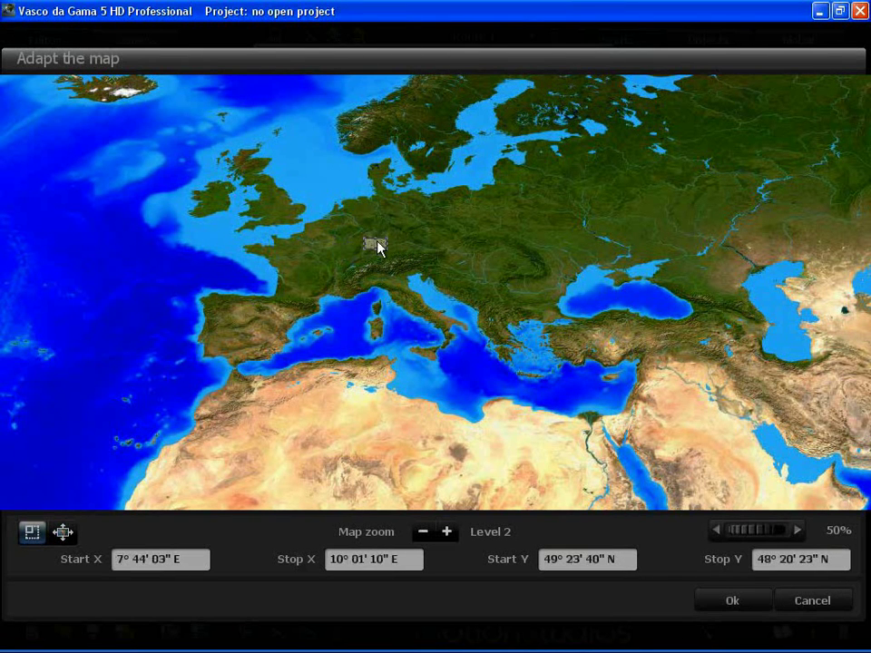
pyautogui.click(447, 532)
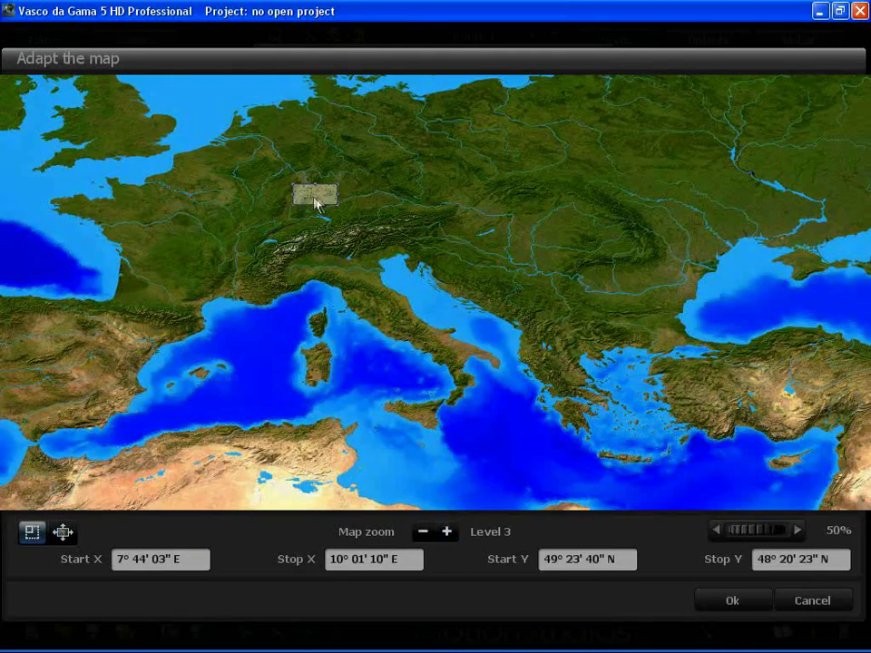
pyautogui.moveTo(325, 199); pyautogui.dragTo(327, 200)
# At map zoom level 4, refine the Heilbronn overlay to about 8.7° to 10.0° E and 48.9° to 49.5° N, and accept the adaptation
pyautogui.click(447, 532)
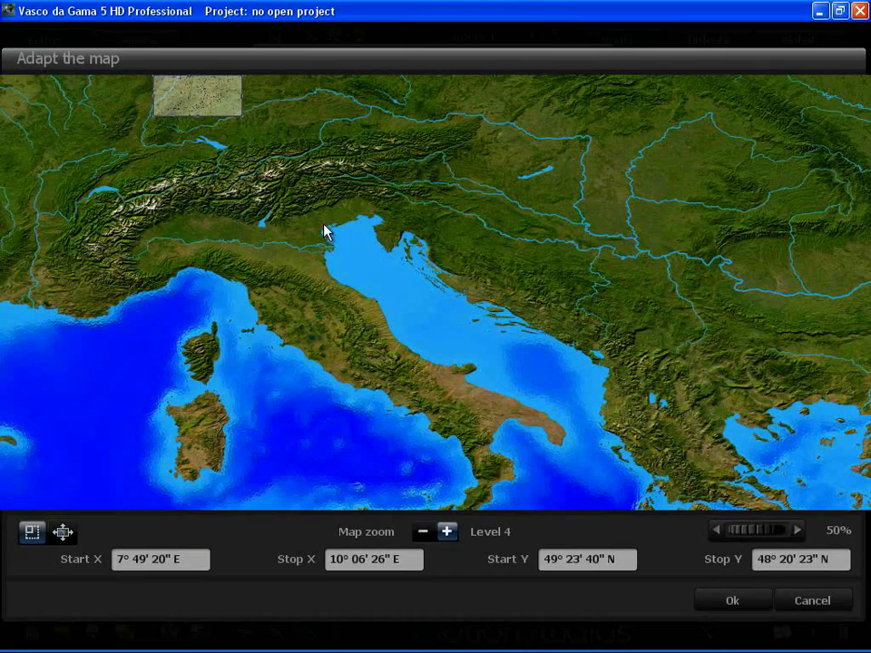
pyautogui.click(62, 533)
pyautogui.moveTo(175, 290); pyautogui.dragTo(281, 413)
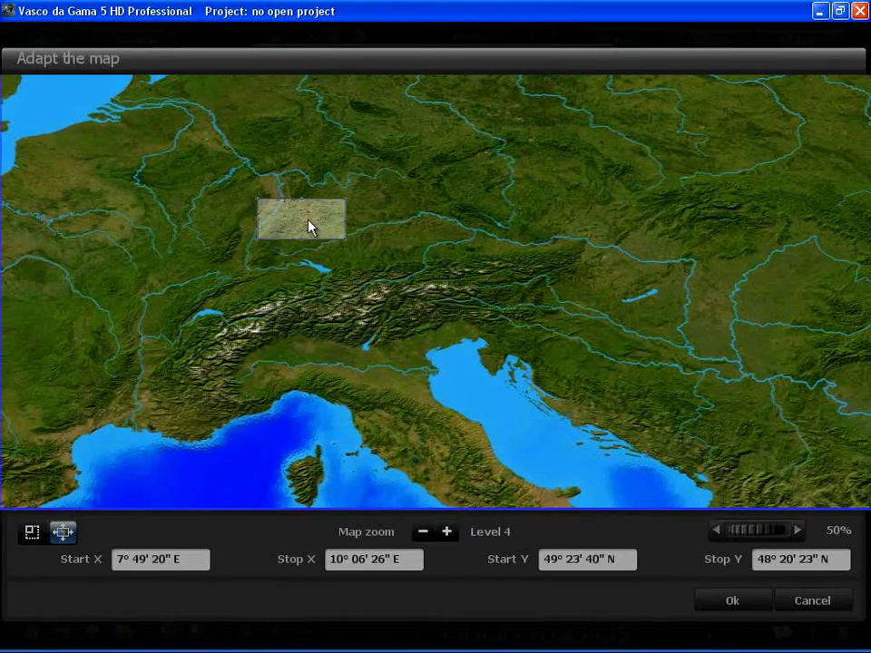
pyautogui.click(31, 533)
pyautogui.moveTo(278, 242); pyautogui.dragTo(322, 208)
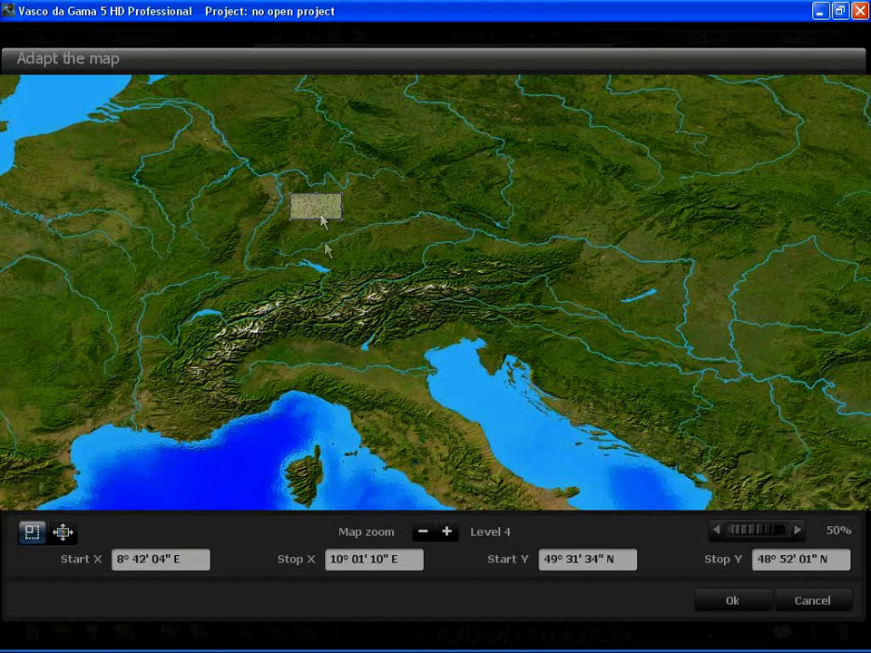
pyautogui.click(752, 602)
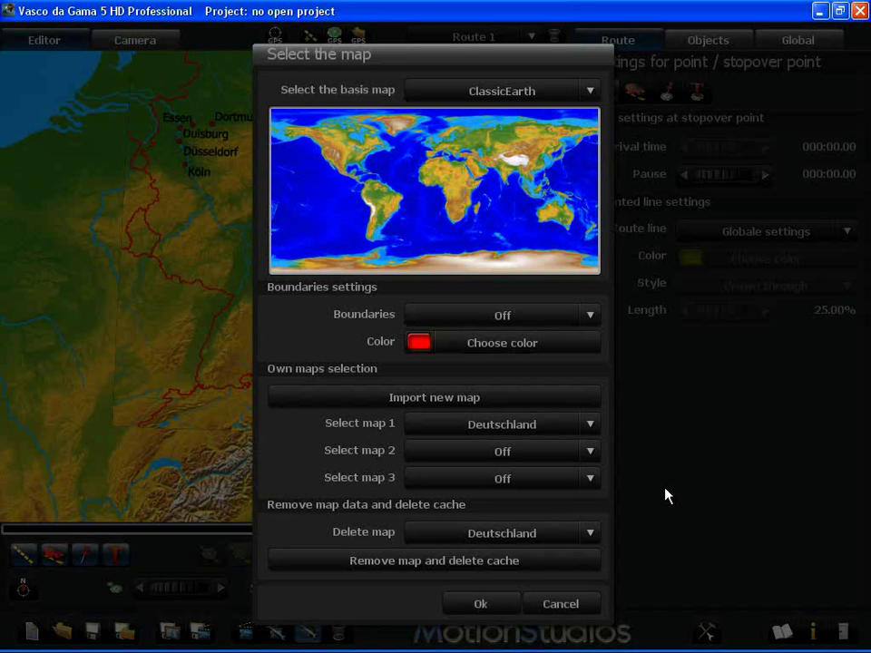
# Select Heilbronn as own map 2 alongside Deutschland and apply the map selection
pyautogui.click(502, 456)
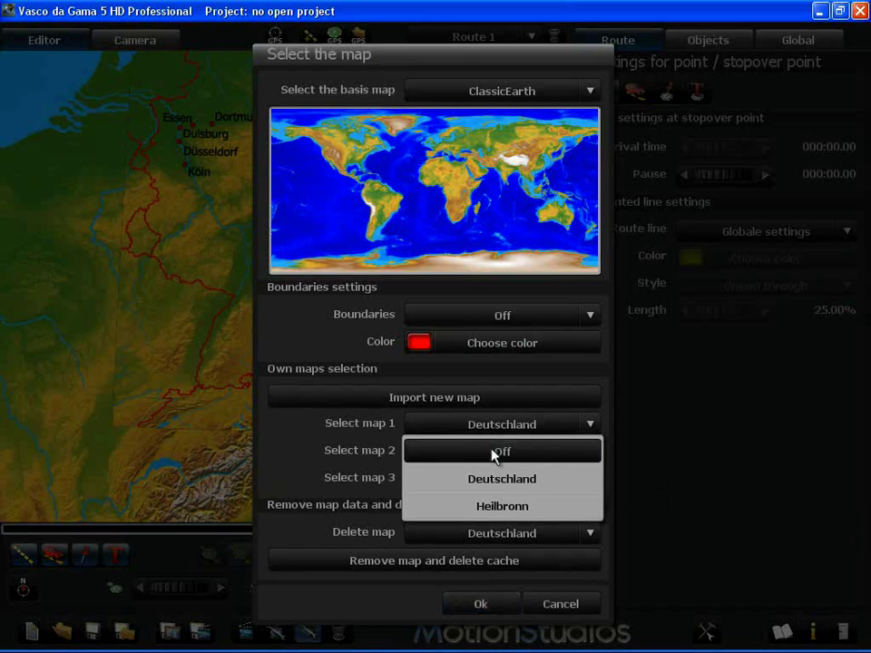
pyautogui.click(497, 505)
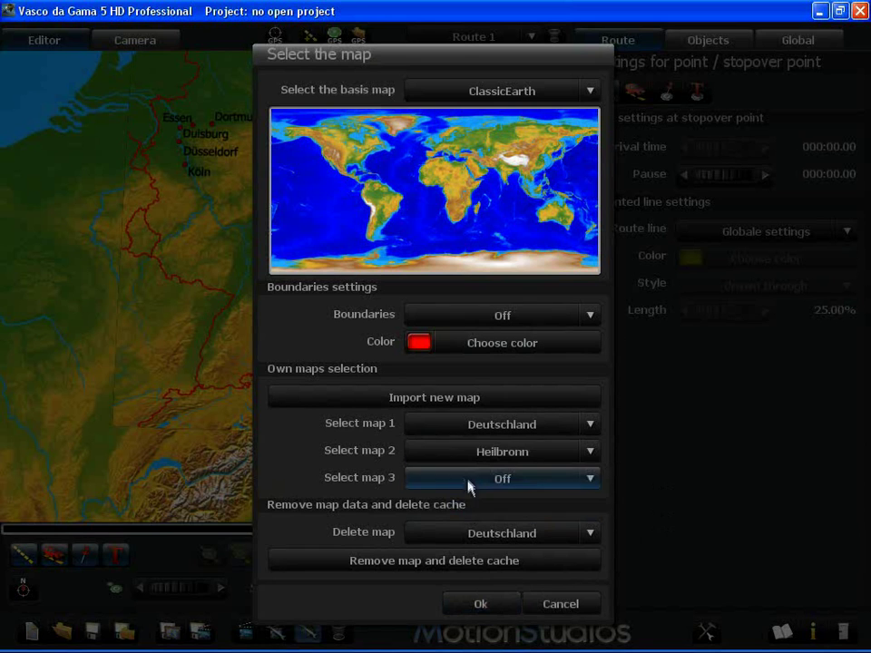
pyautogui.click(482, 604)
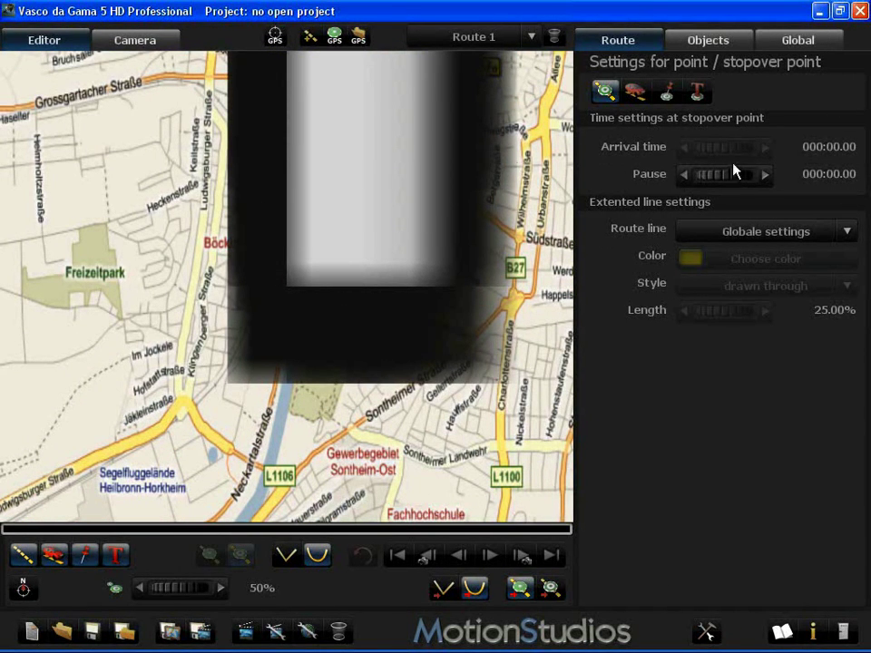
# Turn off the text shown at the Heilbronn stopover point
pyautogui.click(697, 91)
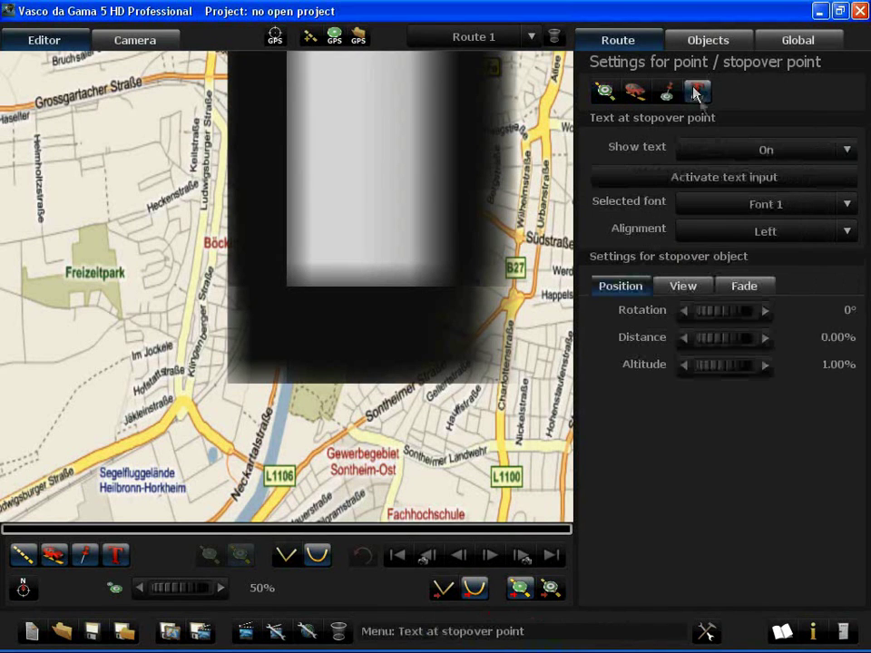
pyautogui.click(726, 150)
pyautogui.click(729, 124)
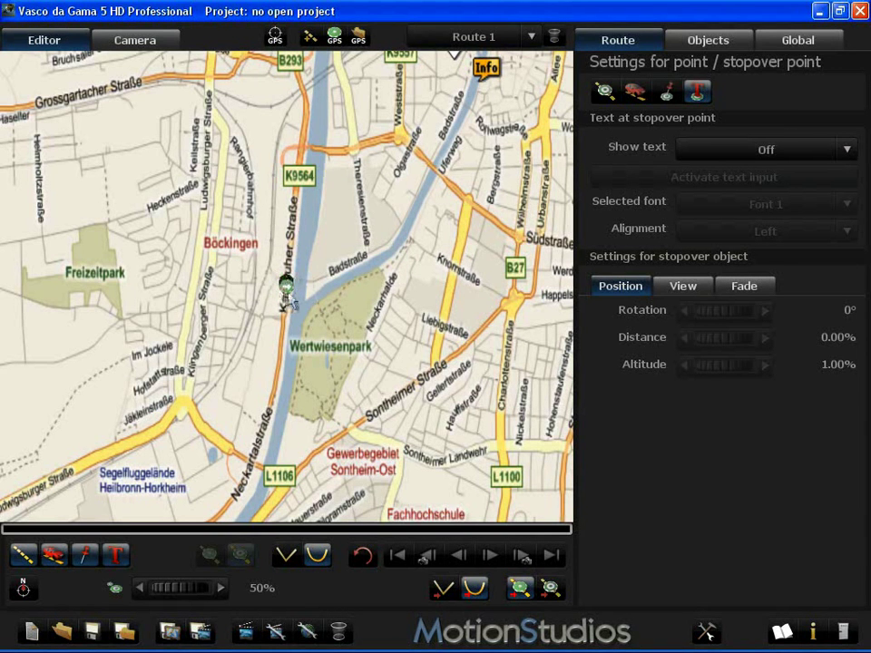
# Lay out a street route from Südstraße near the B27 over the K9564 and B293 to Grossgartacher Straße with intermediate supporting points
pyautogui.scroll(-2, 346, 311)
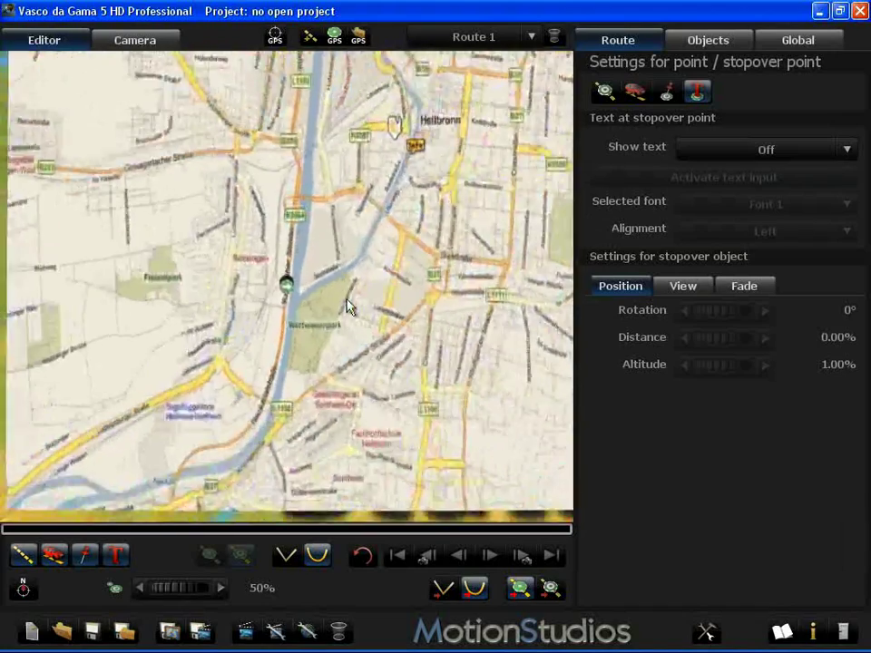
pyautogui.scroll(3, 346, 307)
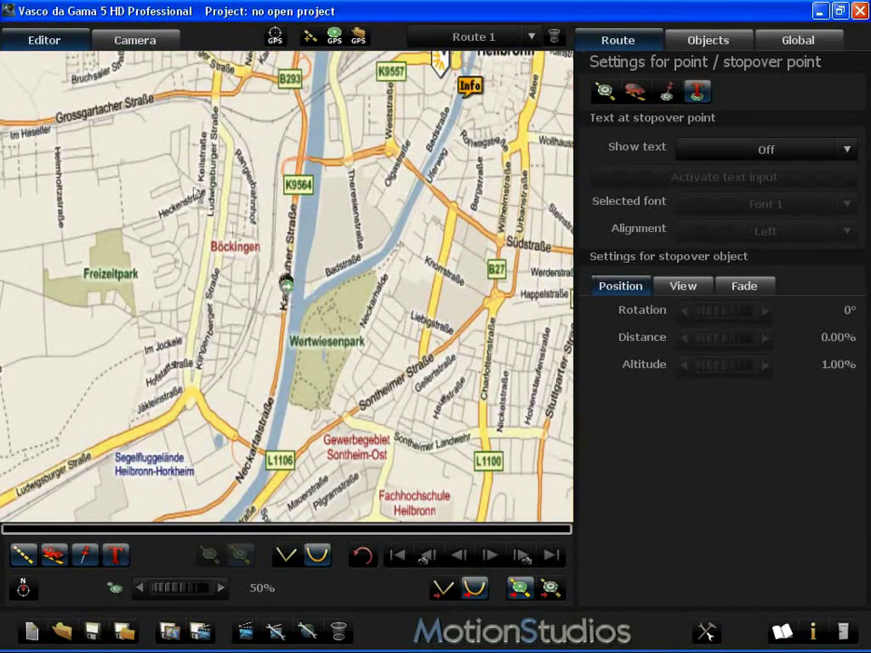
pyautogui.moveTo(178, 98); pyautogui.dragTo(117, 110)
pyautogui.moveTo(295, 290)
pyautogui.mouseDown()
pyautogui.moveTo(274, 192)
pyautogui.moveTo(498, 237)
pyautogui.mouseUp()
pyautogui.moveTo(218, 141); pyautogui.dragTo(452, 205)
pyautogui.moveTo(392, 189)
pyautogui.mouseDown()
pyautogui.moveTo(387, 147)
pyautogui.moveTo(335, 163)
pyautogui.moveTo(298, 149)
pyautogui.moveTo(296, 90)
pyautogui.moveTo(272, 163)
pyautogui.moveTo(296, 139)
pyautogui.moveTo(254, 128)
pyautogui.moveTo(225, 143)
pyautogui.moveTo(238, 148)
pyautogui.mouseUp()
pyautogui.moveTo(181, 163); pyautogui.dragTo(170, 145)
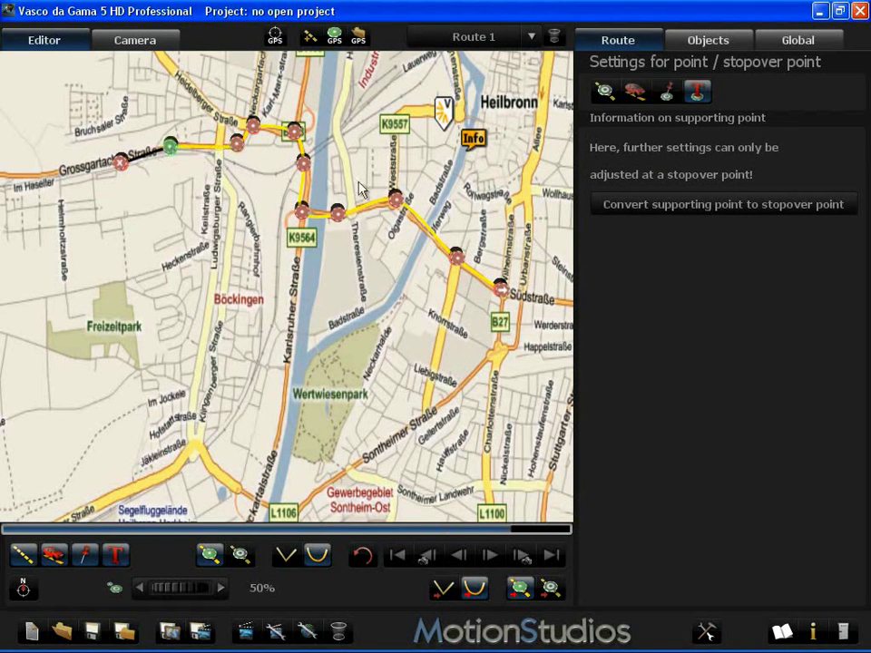
# Make the route points at Olgastraße, K9564 and B293 angular instead of curved, and shift neighbouring points onto the roads
pyautogui.click(397, 199)
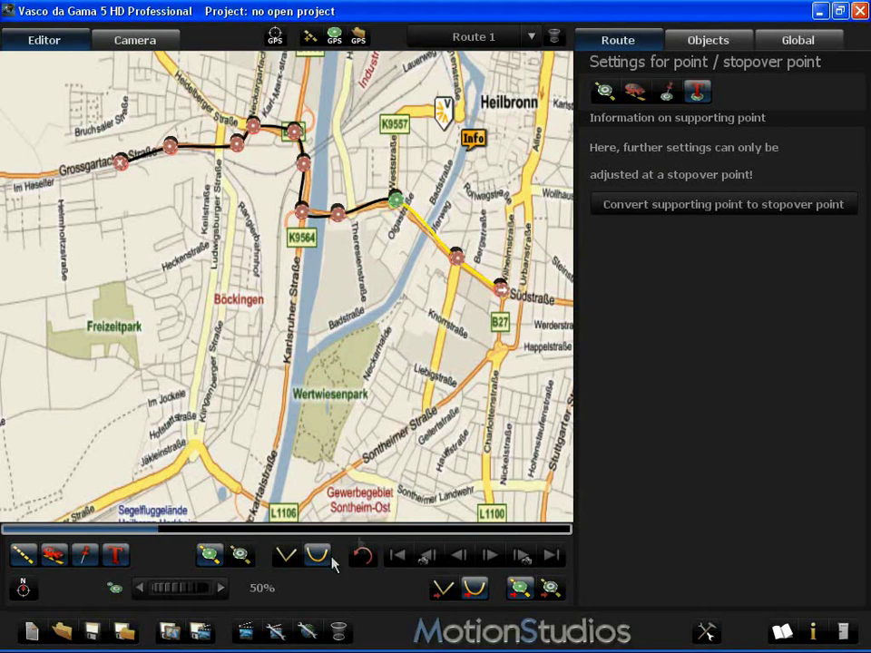
pyautogui.click(285, 556)
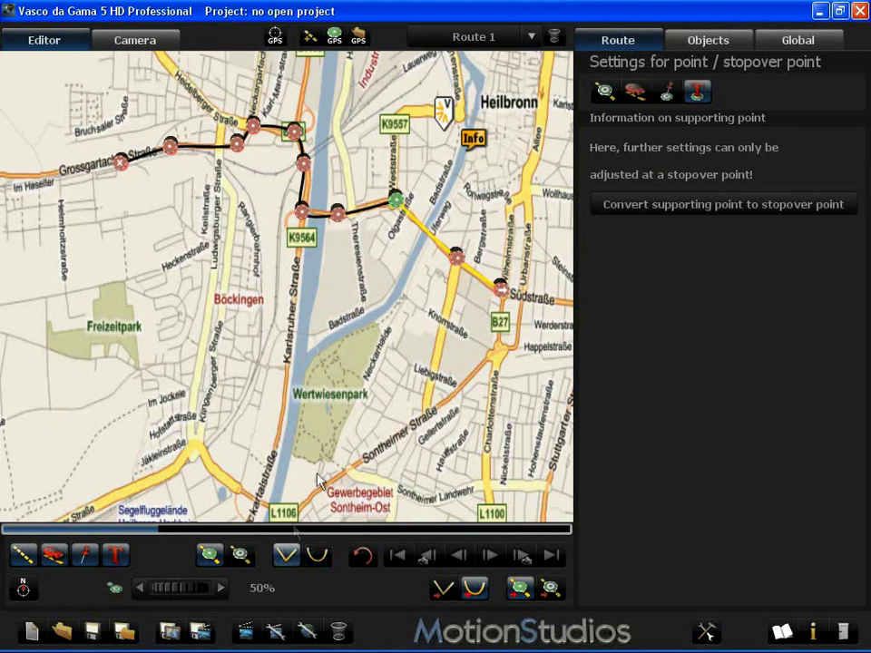
pyautogui.click(456, 259)
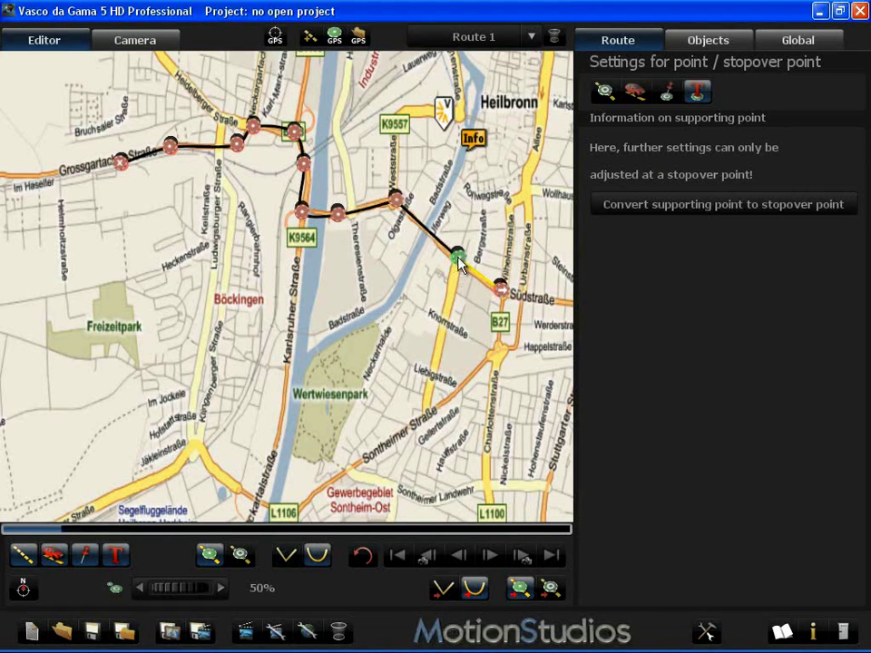
pyautogui.click(304, 211)
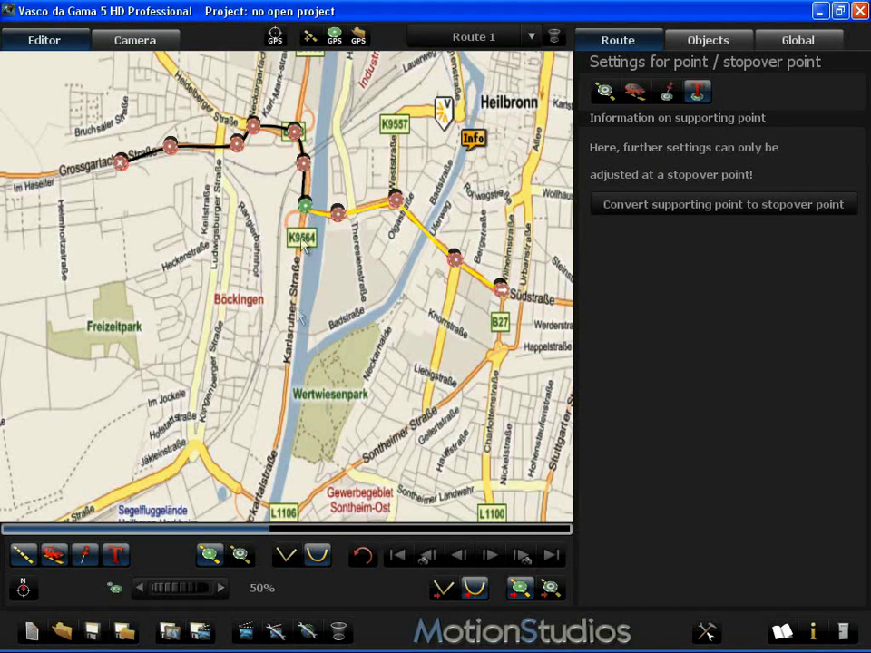
pyautogui.click(285, 556)
pyautogui.click(304, 164)
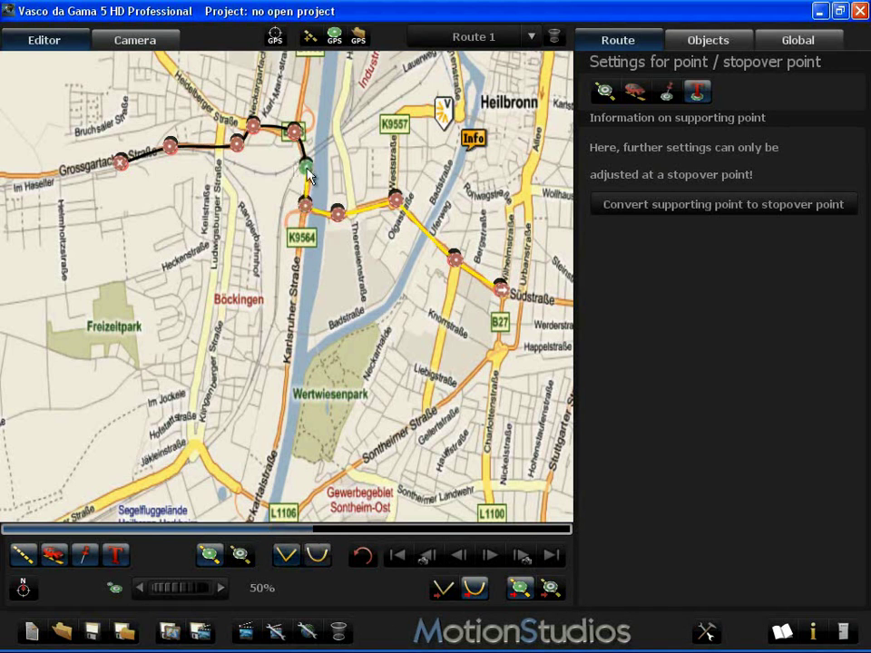
pyautogui.click(293, 137)
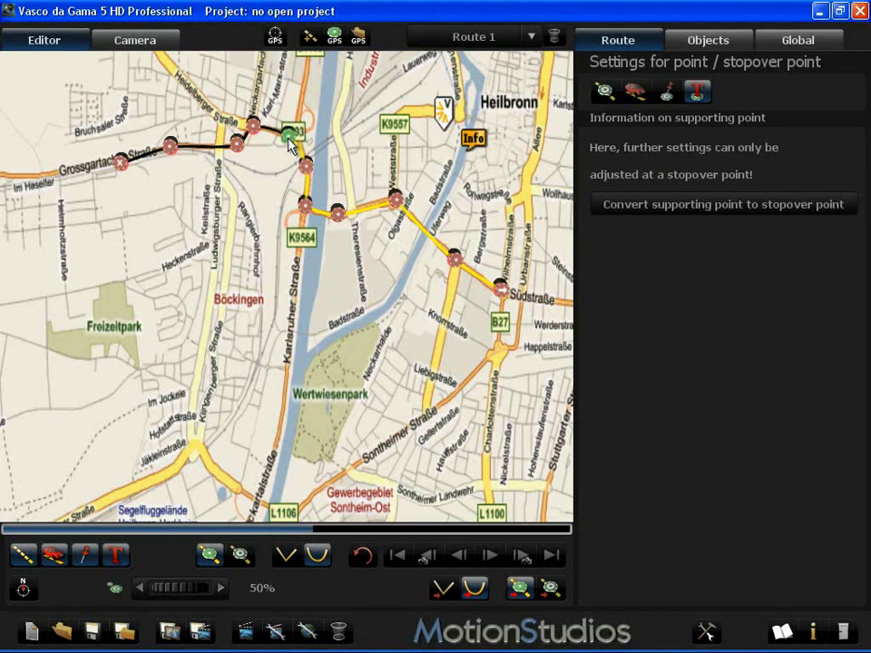
pyautogui.click(285, 555)
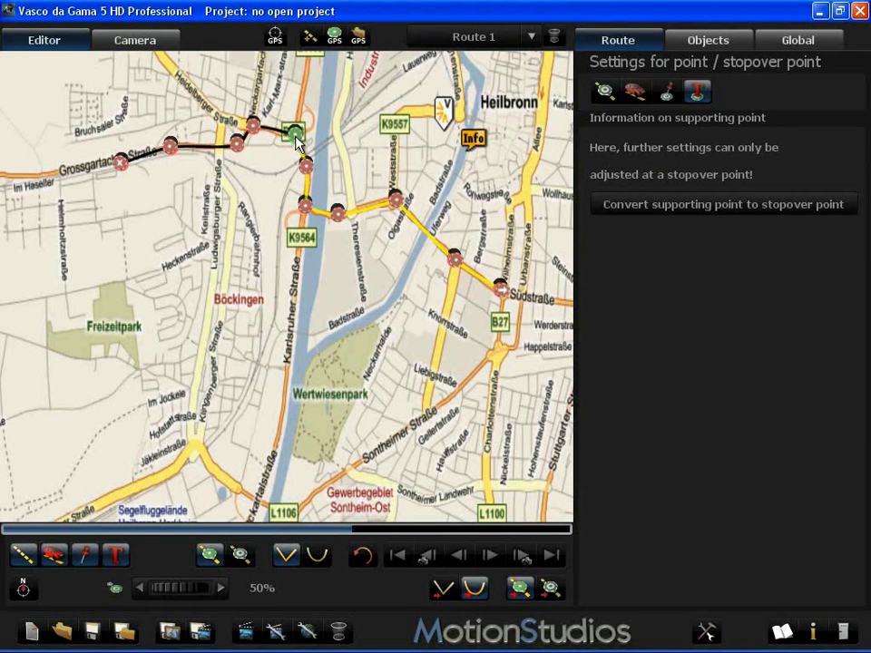
# Fine-tune the remaining route points along the streets, including the start at Südstraße and the end on Grossgartacher Straße
pyautogui.click(171, 148)
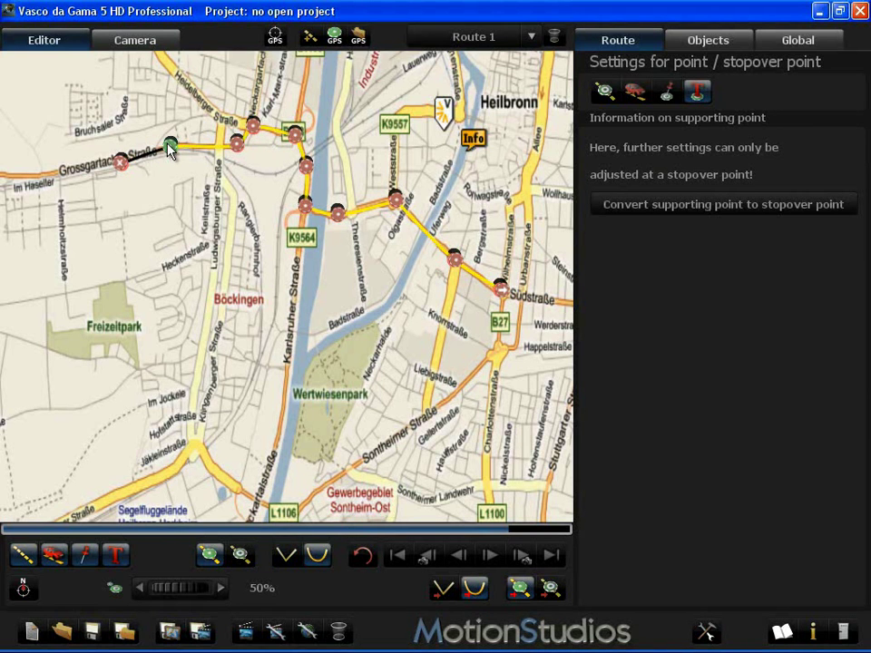
pyautogui.click(454, 259)
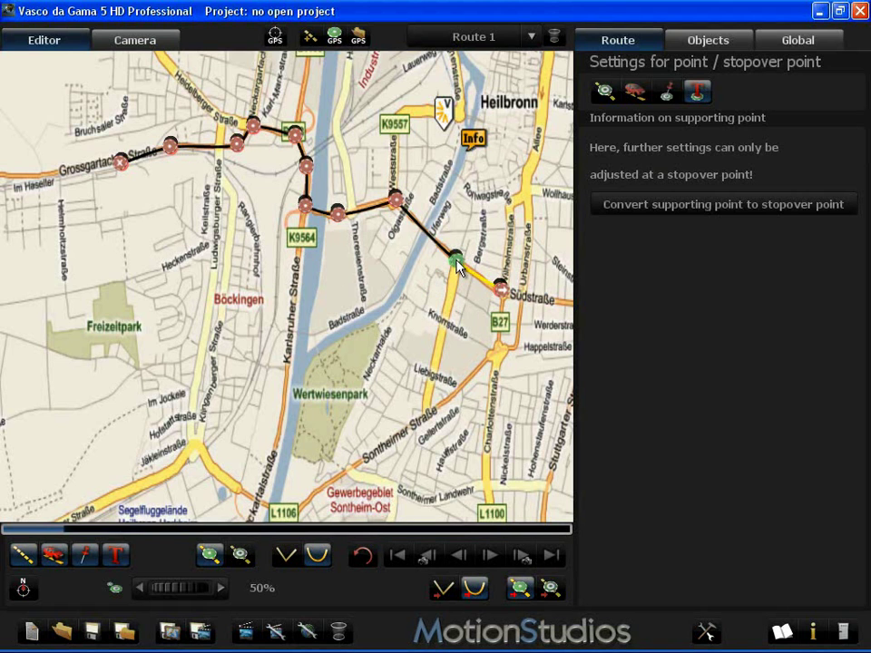
pyautogui.click(501, 290)
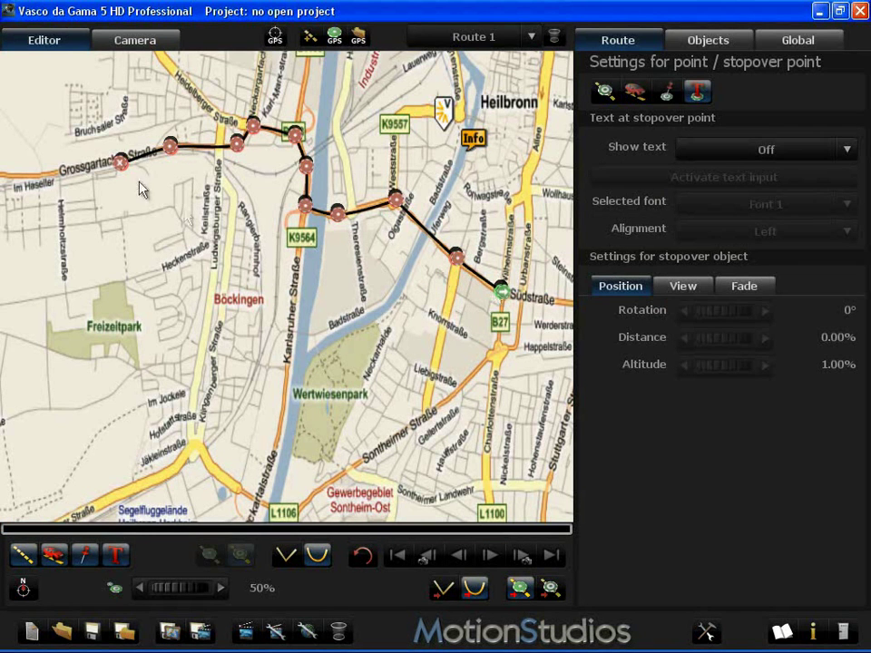
pyautogui.click(112, 161)
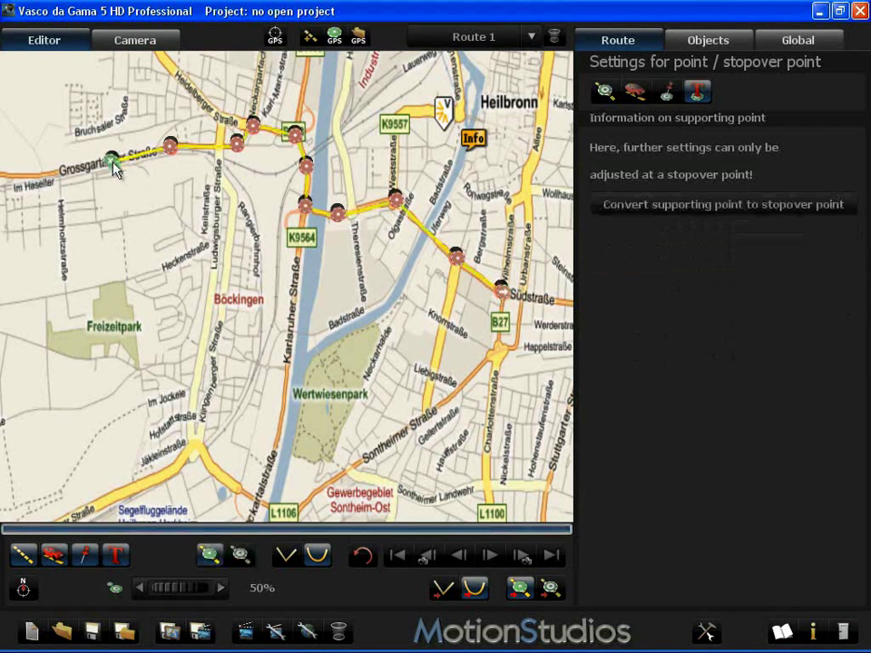
pyautogui.click(229, 147)
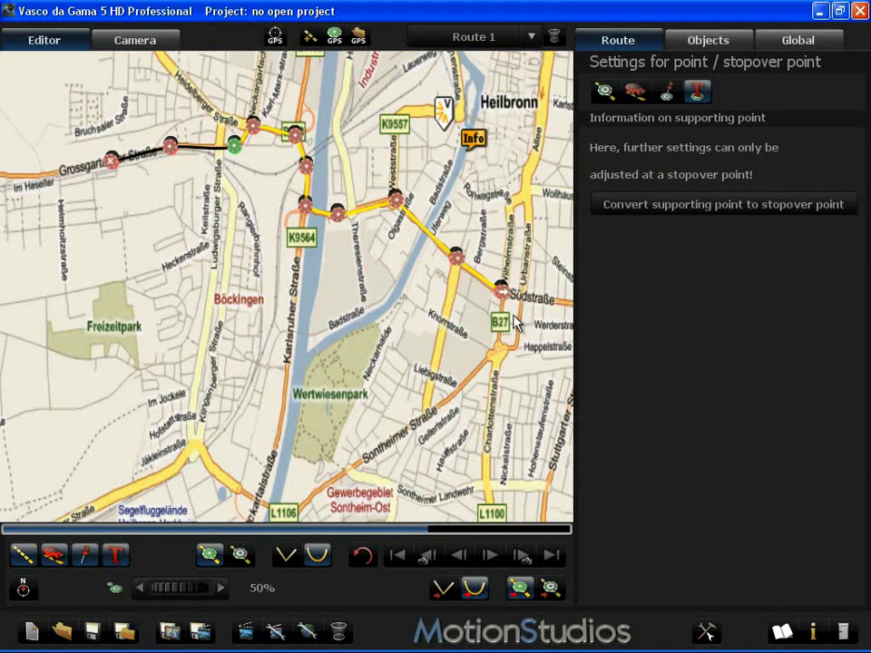
# Examine how the route and the Heilbronn and Deutschland maps fit the basis map, from street level out to the whole globe
pyautogui.scroll(-3, 463, 372)
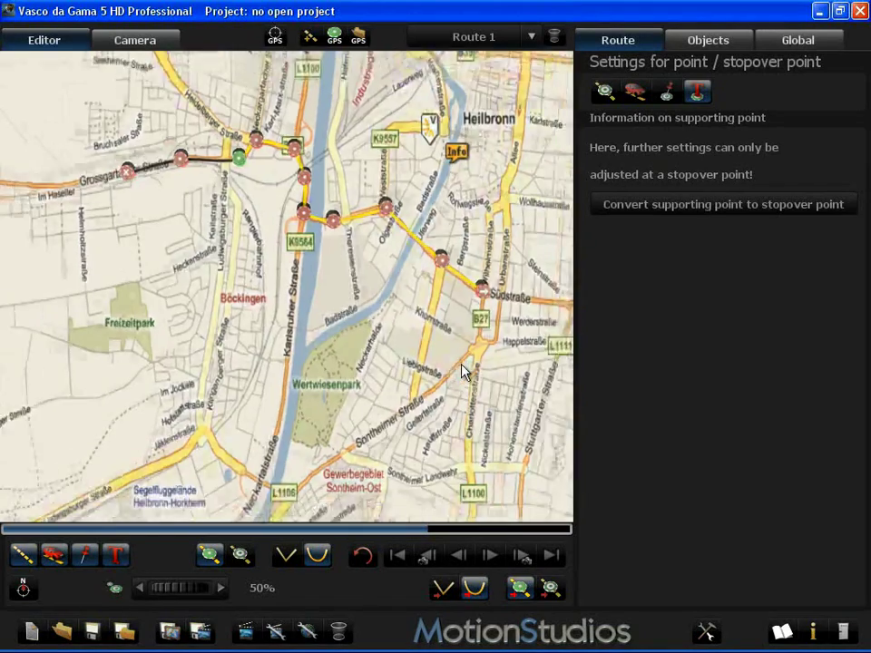
pyautogui.scroll(-4, 463, 372)
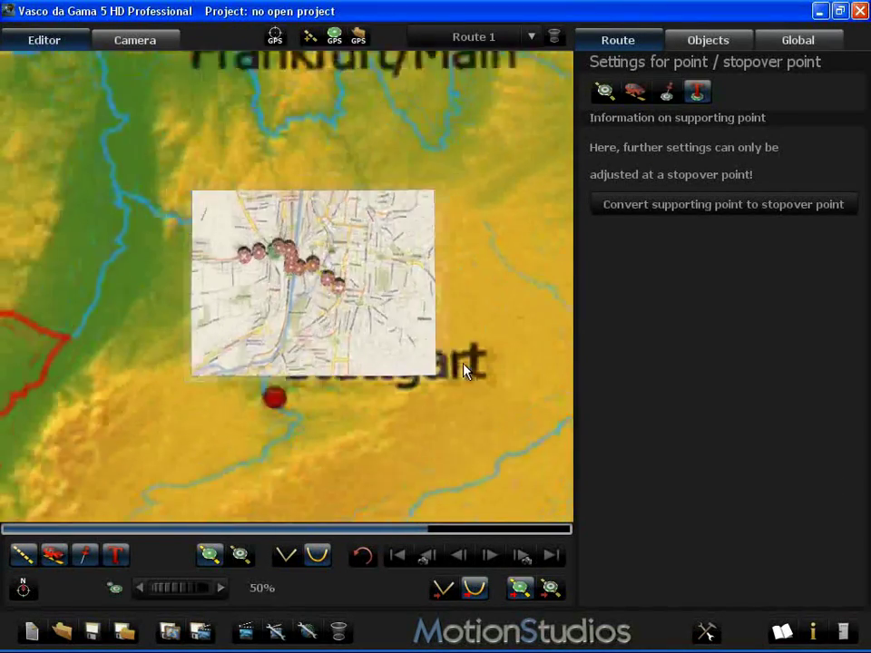
pyautogui.scroll(-4, 463, 372)
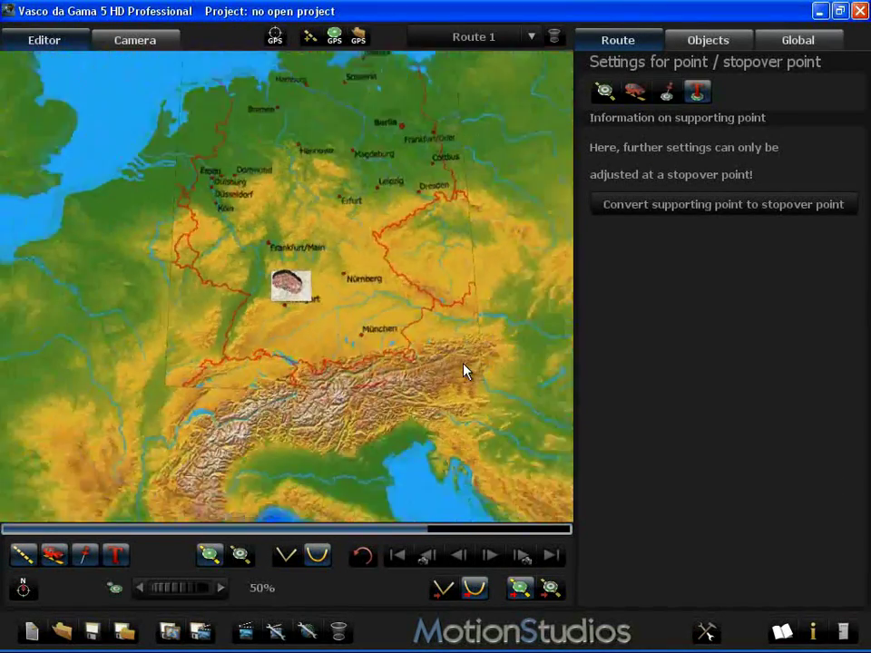
pyautogui.scroll(-4, 462, 372)
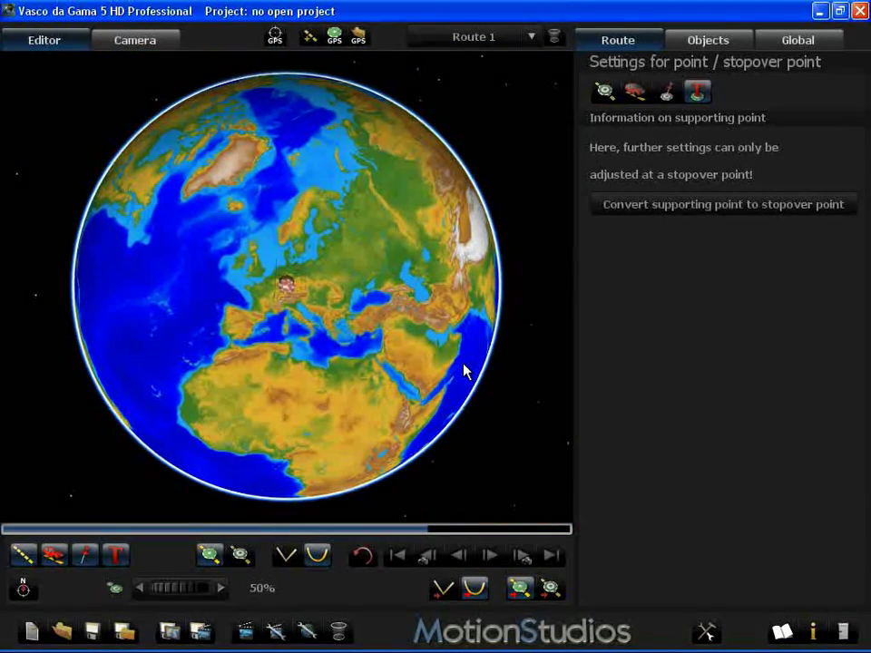
pyautogui.scroll(8, 463, 372)
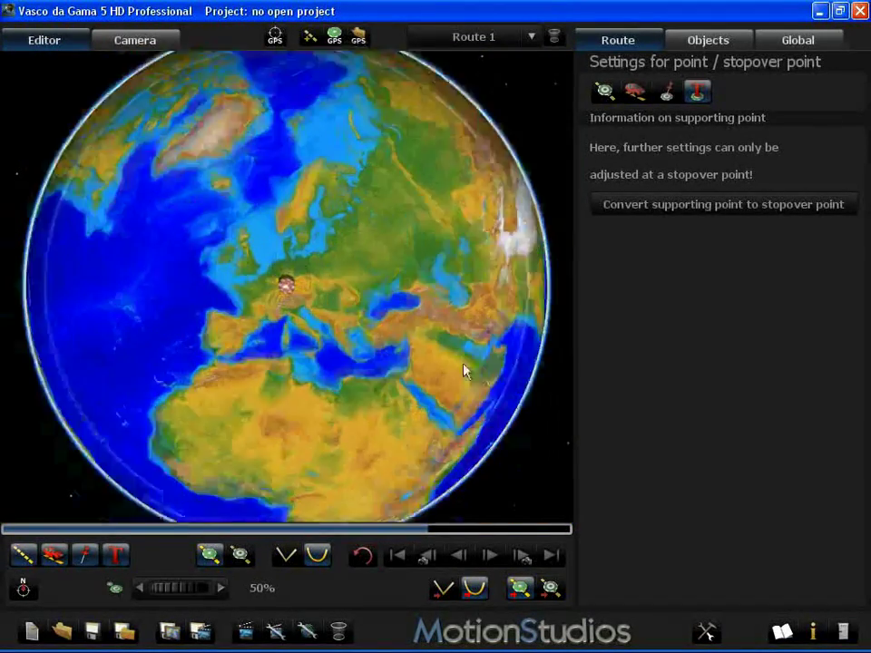
pyautogui.scroll(6, 463, 372)
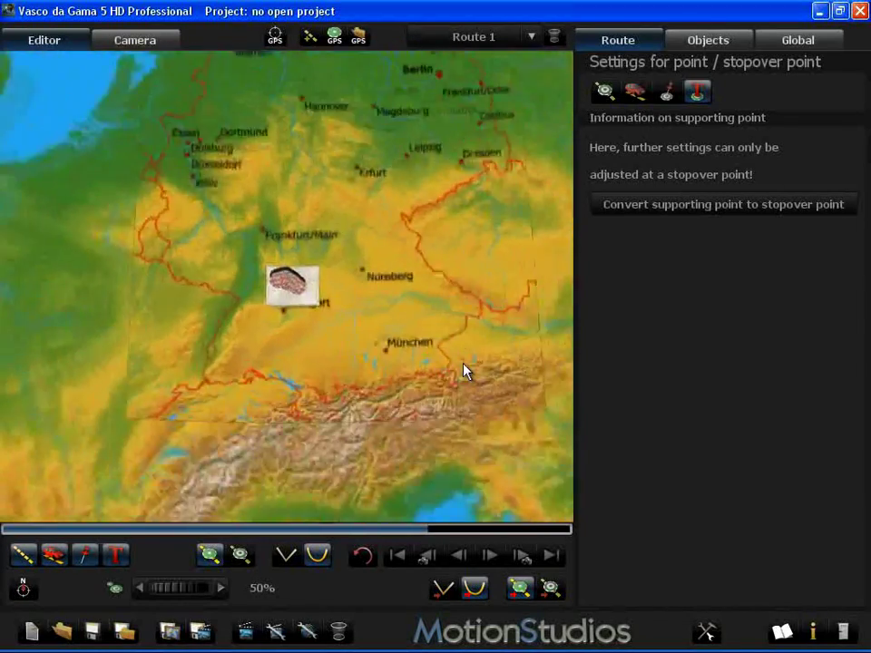
pyautogui.scroll(5, 463, 372)
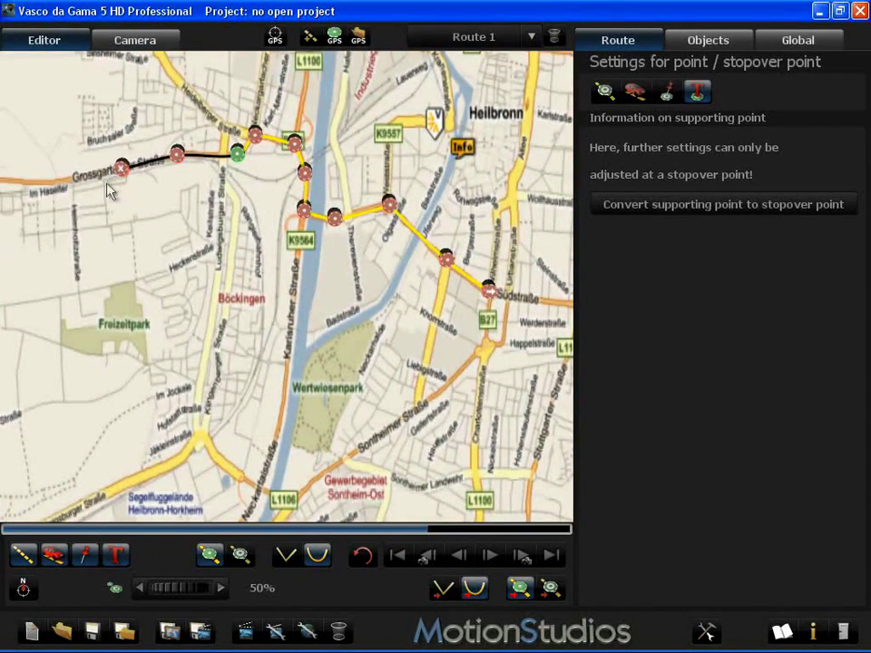
pyautogui.scroll(-5, 180, 288)
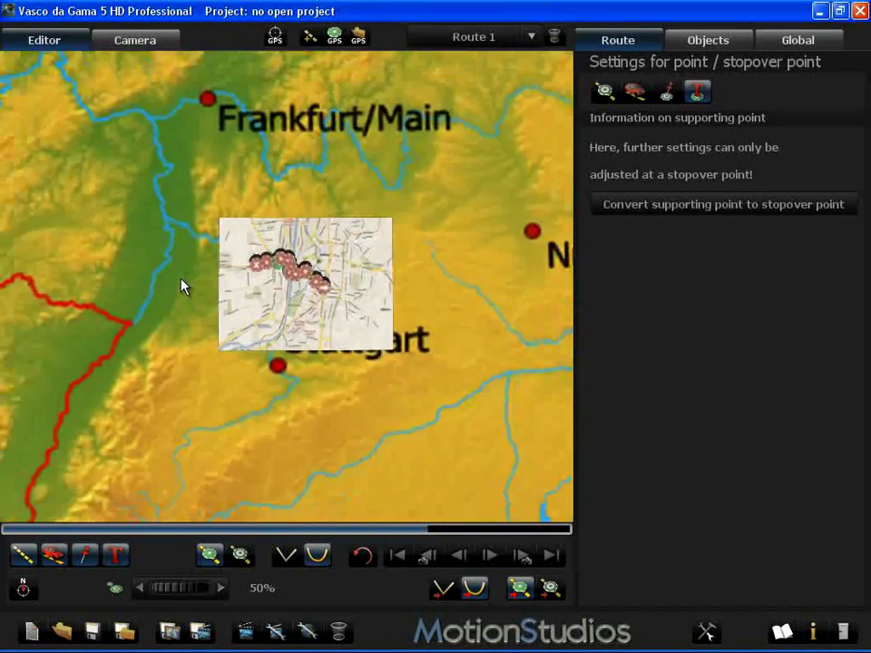
pyautogui.scroll(-5, 181, 288)
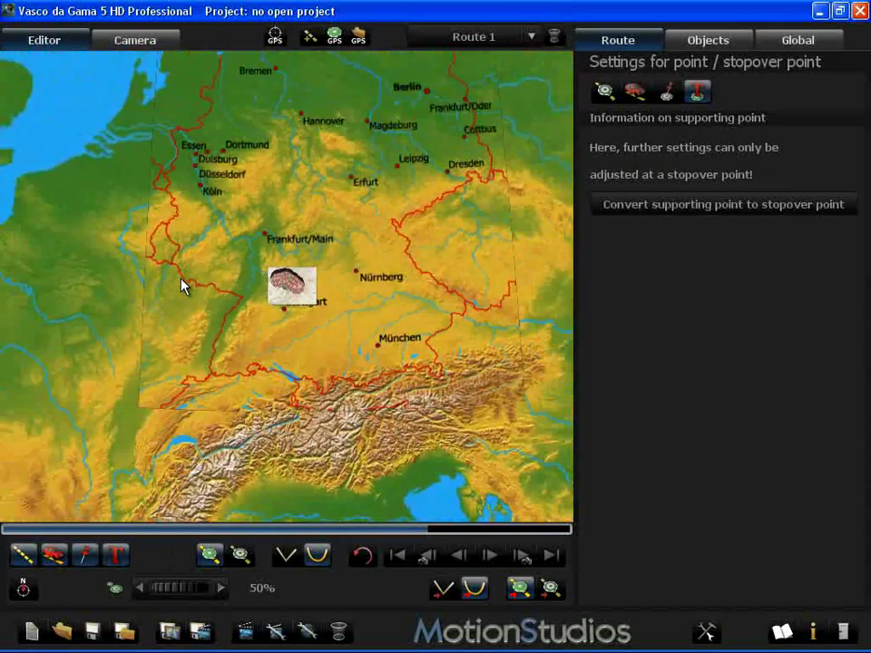
pyautogui.scroll(-5, 180, 288)
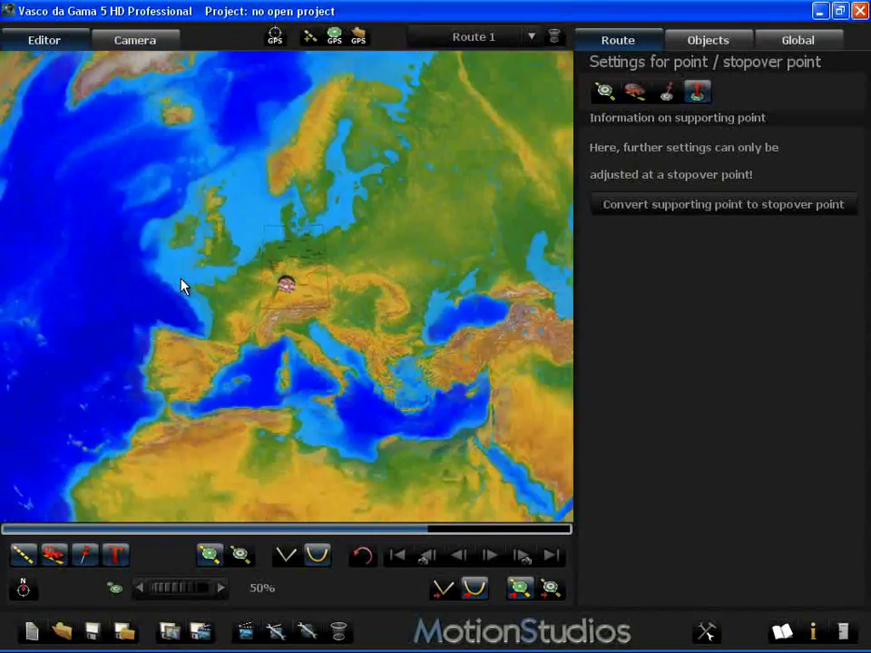
pyautogui.scroll(-5, 181, 283)
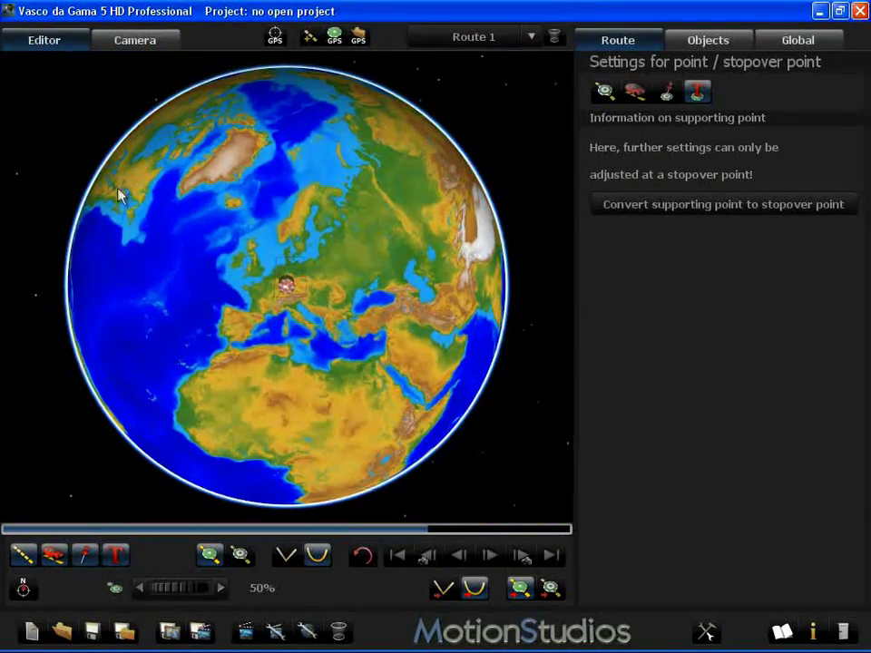